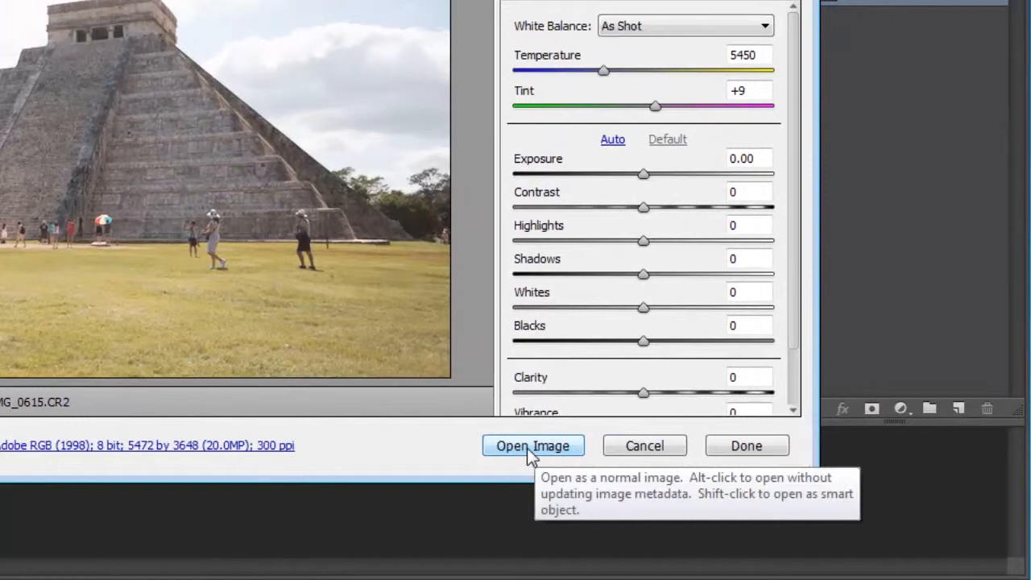
Step: Open IMG_0615.CR2 as a smart object and duplicate its layer with New Smart Object via Copy
{"action": "key", "text": "shift"}
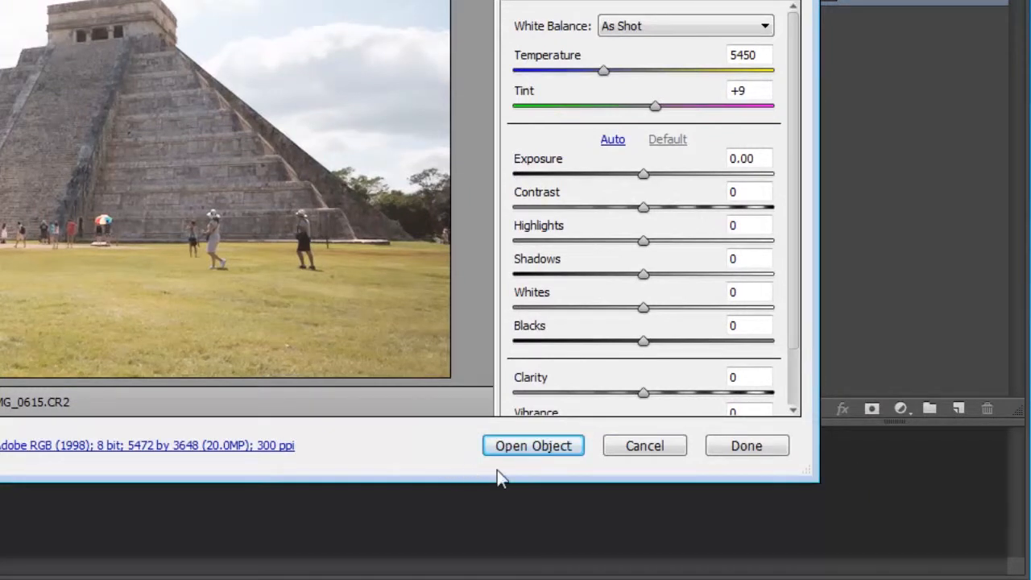
{"action": "left_click", "coordinate": [530, 446]}
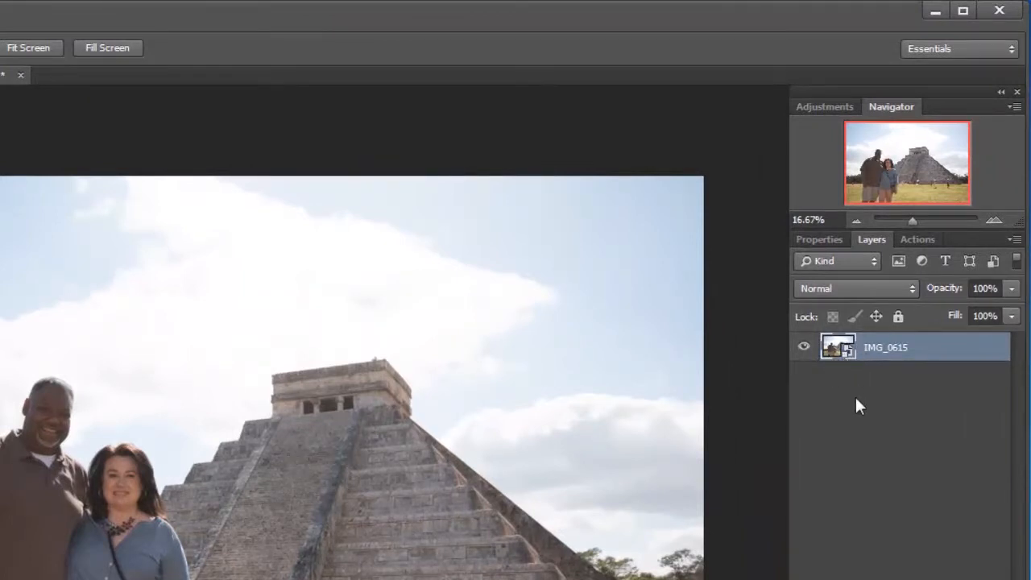
{"action": "right_click", "coordinate": [888, 351]}
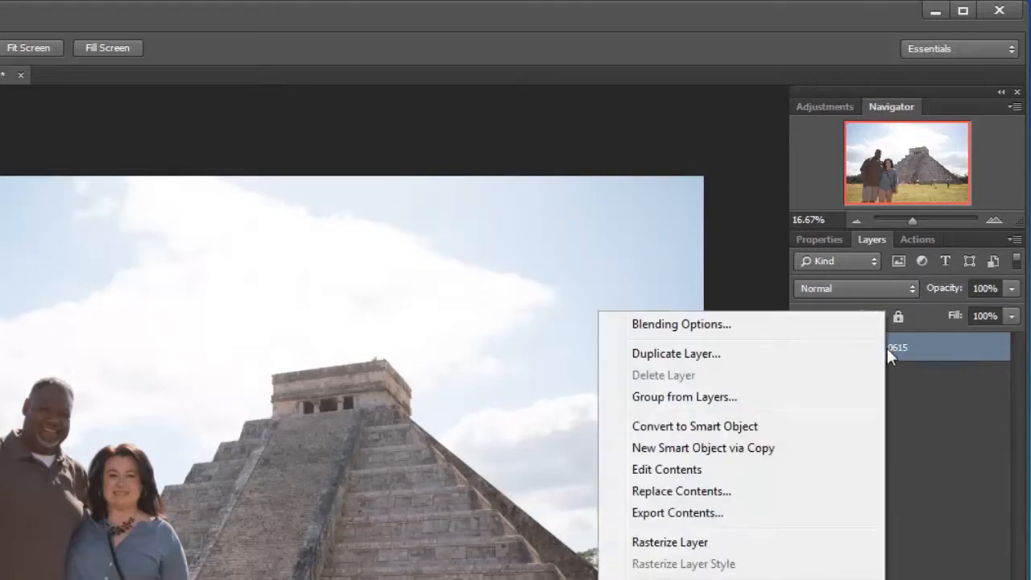
{"action": "left_click", "coordinate": [745, 450]}
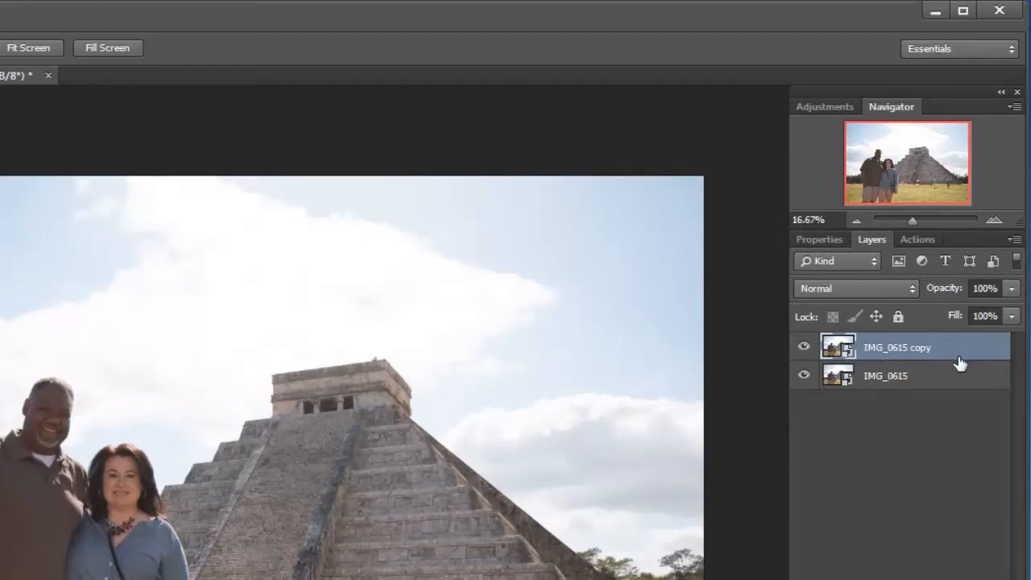
Step: Edit the IMG_0615 copy smart object's raw settings to Exposure -1.40 and Saturation +25, and apply them
{"action": "left_click", "coordinate": [846, 358]}
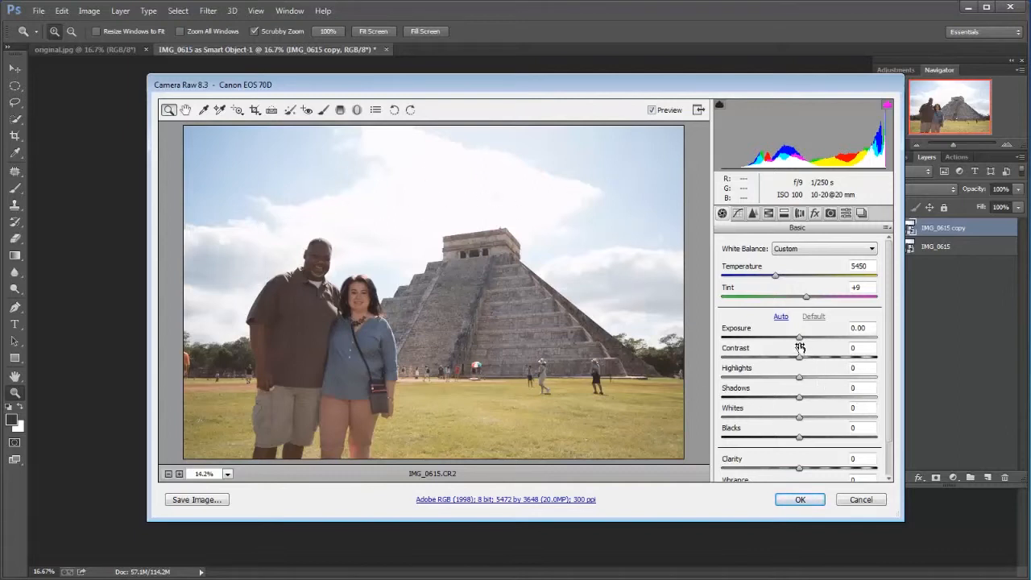
{"action": "left_click_drag", "start_coordinate": [801, 339], "coordinate": [779, 345]}
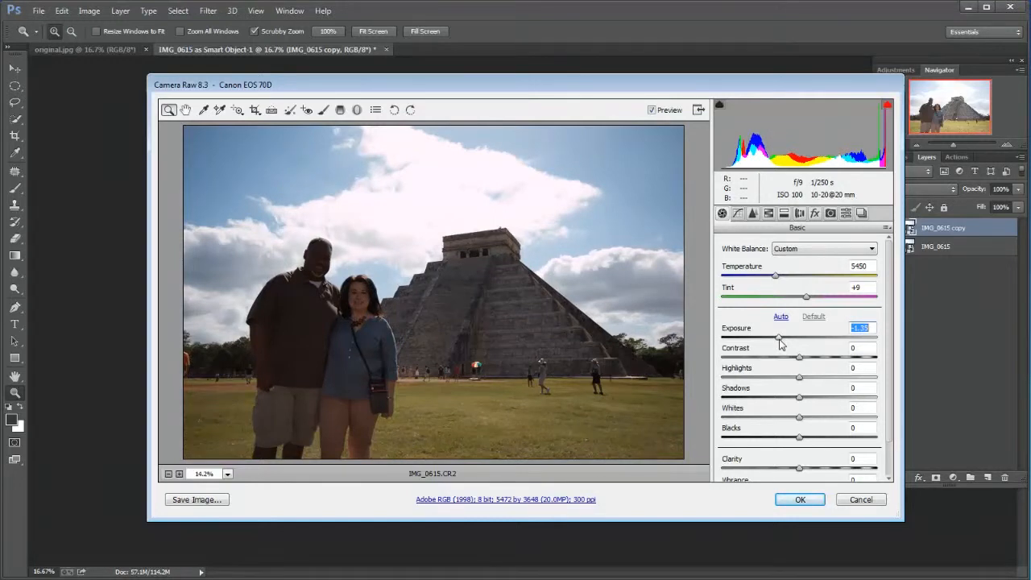
{"action": "left_click_drag", "start_coordinate": [780, 344], "coordinate": [779, 339]}
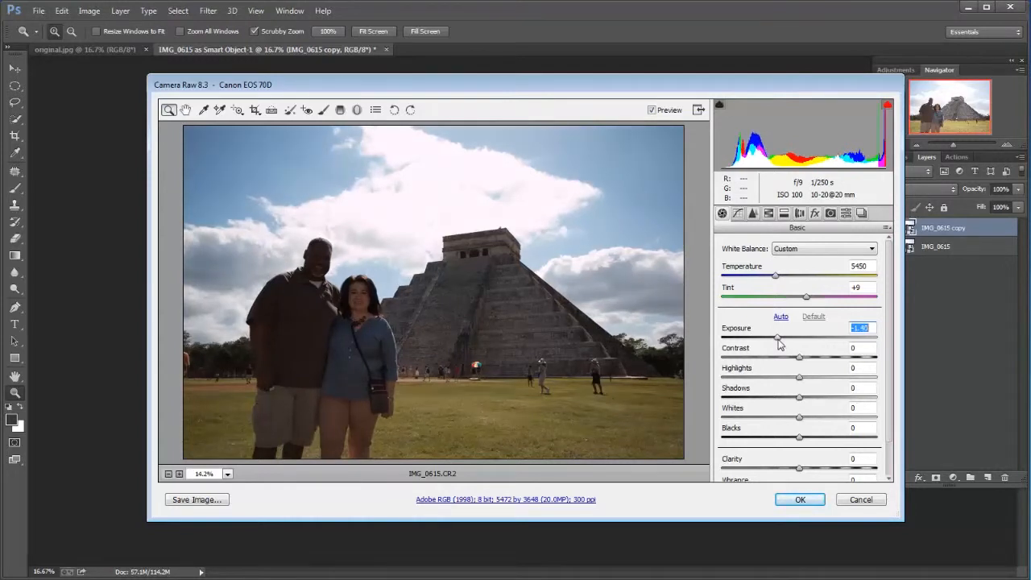
{"action": "left_click_drag", "start_coordinate": [780, 343], "coordinate": [779, 343]}
{"action": "scroll", "coordinate": [887, 419], "scroll_direction": "down", "scroll_amount": 2}
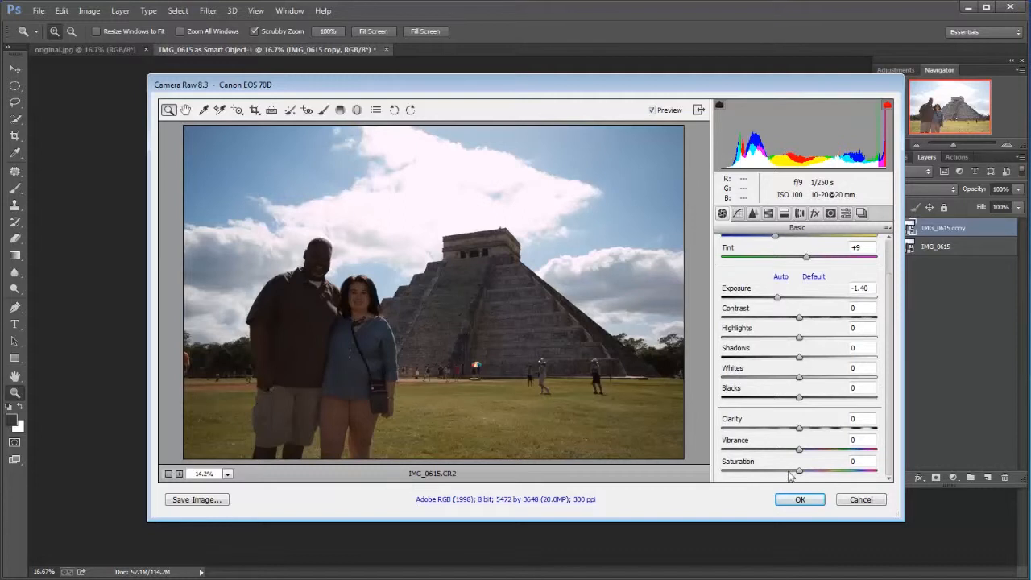
{"action": "left_click_drag", "start_coordinate": [799, 472], "coordinate": [819, 465]}
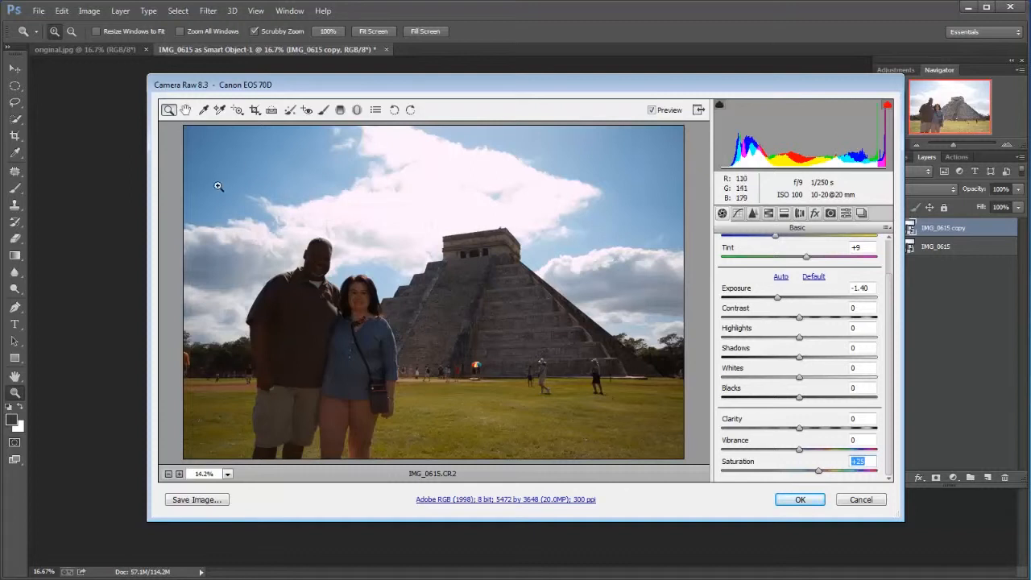
{"action": "left_click", "coordinate": [800, 500]}
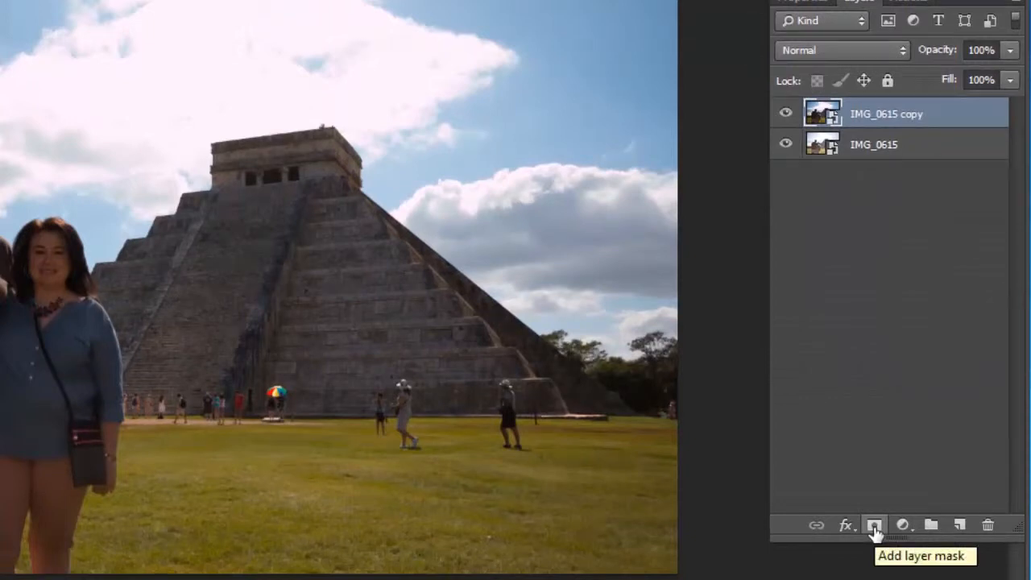
Step: Add a layer mask to the IMG_0615 copy layer, invert it to black, and paint the upper sky in with a large white brush
{"action": "left_click", "coordinate": [874, 526]}
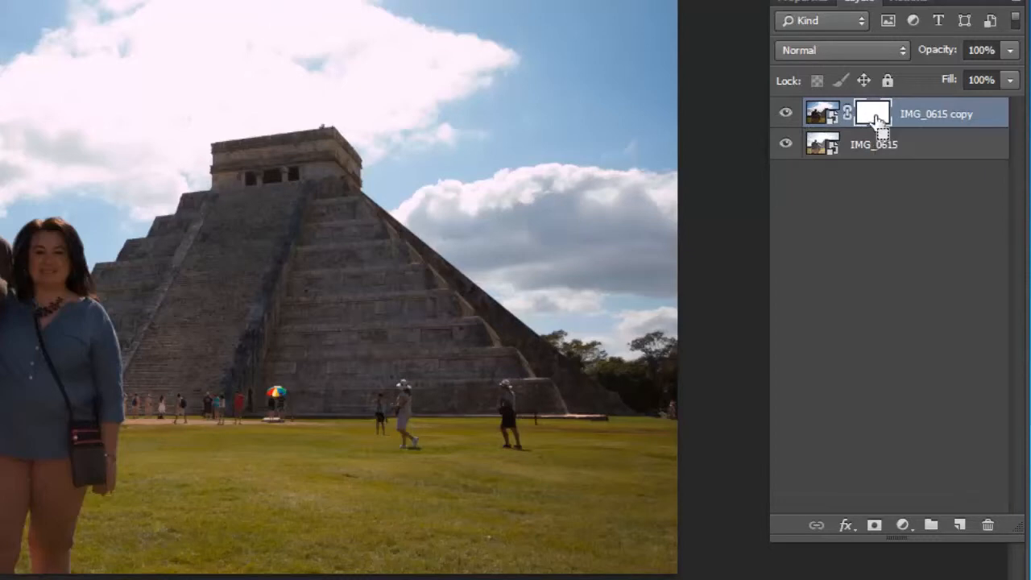
{"action": "key", "text": "ctrl+i"}
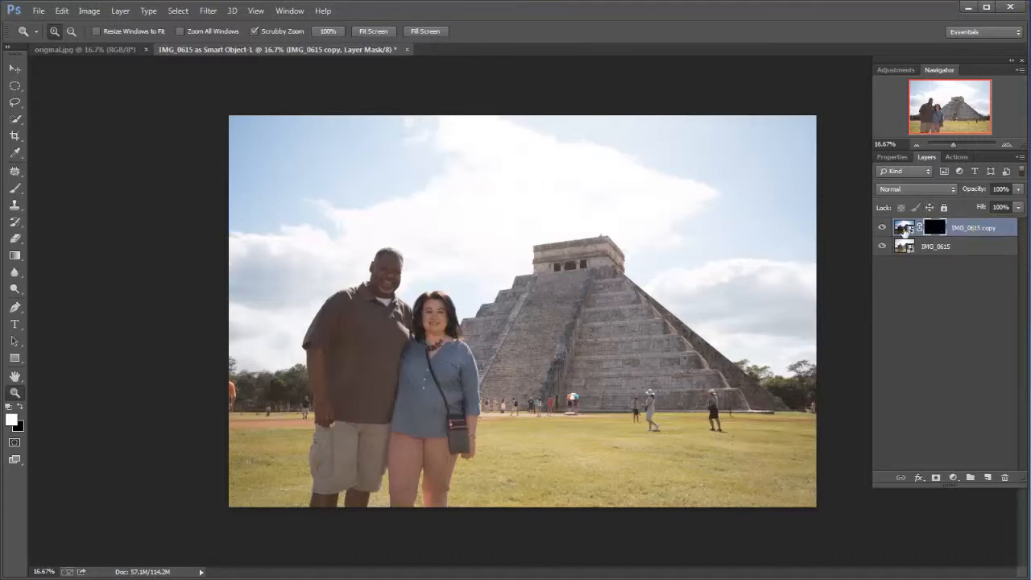
{"action": "key", "text": "b"}
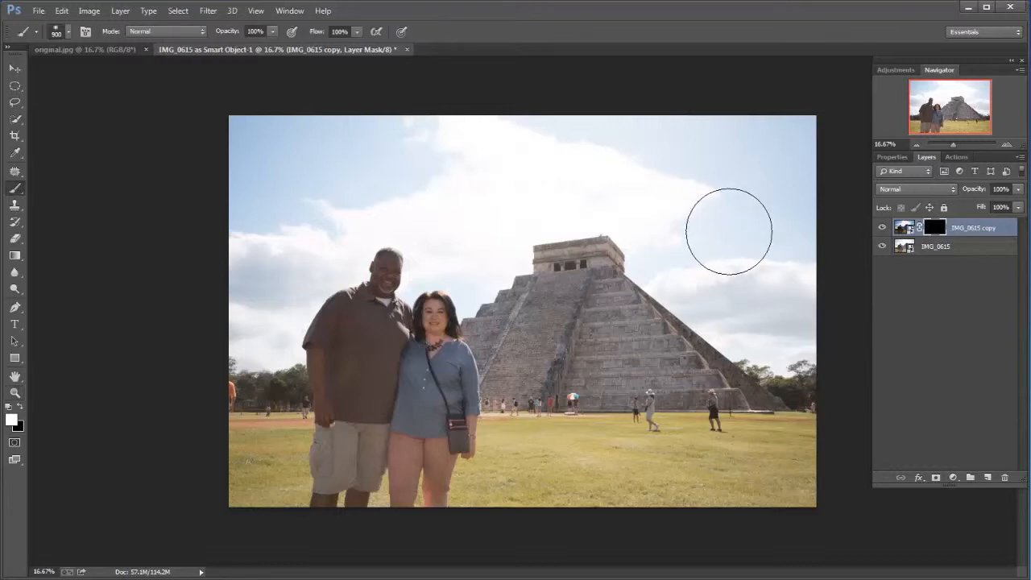
{"action": "key", "text": "bracketleft"}
{"action": "key", "text": "bracketleft"}
{"action": "mouse_move", "coordinate": [787, 143]}
{"action": "left_mouse_down"}
{"action": "mouse_move", "coordinate": [792, 232]}
{"action": "mouse_move", "coordinate": [770, 165]}
{"action": "mouse_move", "coordinate": [739, 241]}
{"action": "mouse_move", "coordinate": [698, 199]}
{"action": "mouse_move", "coordinate": [688, 121]}
{"action": "mouse_move", "coordinate": [708, 130]}
{"action": "mouse_move", "coordinate": [672, 124]}
{"action": "mouse_move", "coordinate": [794, 182]}
{"action": "mouse_move", "coordinate": [785, 206]}
{"action": "mouse_move", "coordinate": [691, 208]}
{"action": "mouse_move", "coordinate": [521, 149]}
{"action": "mouse_move", "coordinate": [506, 130]}
{"action": "mouse_move", "coordinate": [424, 117]}
{"action": "mouse_move", "coordinate": [399, 148]}
{"action": "mouse_move", "coordinate": [328, 182]}
{"action": "mouse_move", "coordinate": [256, 196]}
{"action": "mouse_move", "coordinate": [243, 186]}
{"action": "mouse_move", "coordinate": [243, 306]}
{"action": "mouse_move", "coordinate": [255, 286]}
{"action": "mouse_move", "coordinate": [277, 332]}
{"action": "mouse_move", "coordinate": [247, 326]}
{"action": "mouse_move", "coordinate": [270, 355]}
{"action": "mouse_move", "coordinate": [288, 341]}
{"action": "mouse_move", "coordinate": [298, 355]}
{"action": "mouse_move", "coordinate": [255, 365]}
{"action": "mouse_move", "coordinate": [268, 364]}
{"action": "mouse_move", "coordinate": [302, 308]}
{"action": "mouse_move", "coordinate": [290, 345]}
{"action": "mouse_move", "coordinate": [333, 269]}
{"action": "mouse_move", "coordinate": [335, 213]}
{"action": "mouse_move", "coordinate": [274, 253]}
{"action": "mouse_move", "coordinate": [241, 252]}
{"action": "mouse_move", "coordinate": [297, 261]}
{"action": "mouse_move", "coordinate": [317, 280]}
{"action": "mouse_move", "coordinate": [374, 195]}
{"action": "mouse_move", "coordinate": [349, 268]}
{"action": "mouse_move", "coordinate": [331, 279]}
{"action": "mouse_move", "coordinate": [391, 222]}
{"action": "mouse_move", "coordinate": [422, 252]}
{"action": "mouse_move", "coordinate": [424, 222]}
{"action": "mouse_move", "coordinate": [368, 253]}
{"action": "mouse_move", "coordinate": [358, 278]}
{"action": "mouse_move", "coordinate": [322, 298]}
{"action": "left_mouse_up"}
Step: Paint white on the mask with an 80 px brush over the sky around the couple's heads and beside the pyramid
{"action": "key", "text": "bracketleft"}
{"action": "key", "text": "bracketleft"}
{"action": "key", "text": "bracketleft"}
{"action": "key", "text": "bracketleft"}
{"action": "key", "text": "bracketleft"}
{"action": "key", "text": "bracketleft"}
{"action": "key", "text": "bracketleft"}
{"action": "key", "text": "bracketleft"}
{"action": "key", "text": "bracketleft"}
{"action": "key", "text": "bracketleft"}
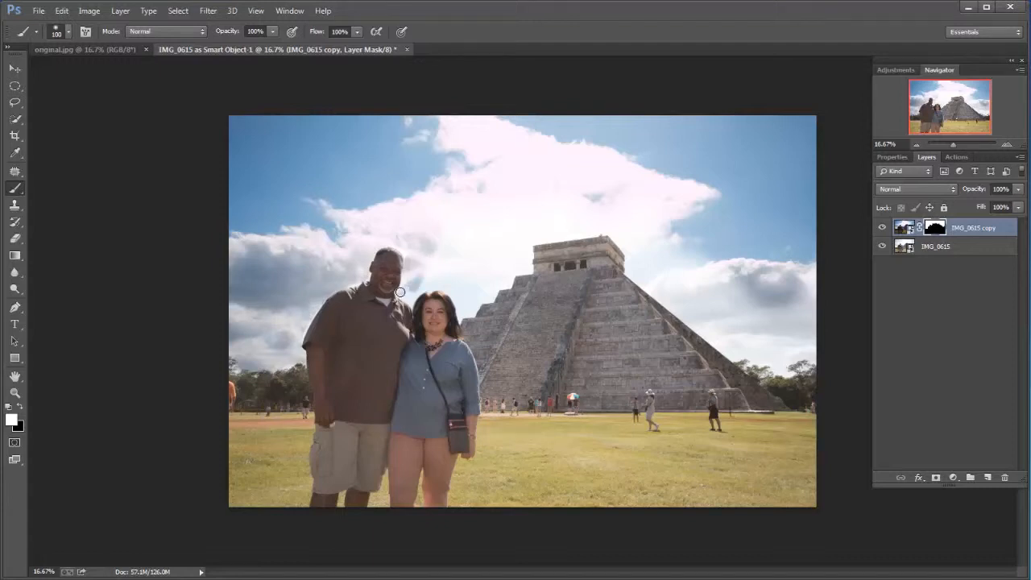
{"action": "key", "text": "bracketleft"}
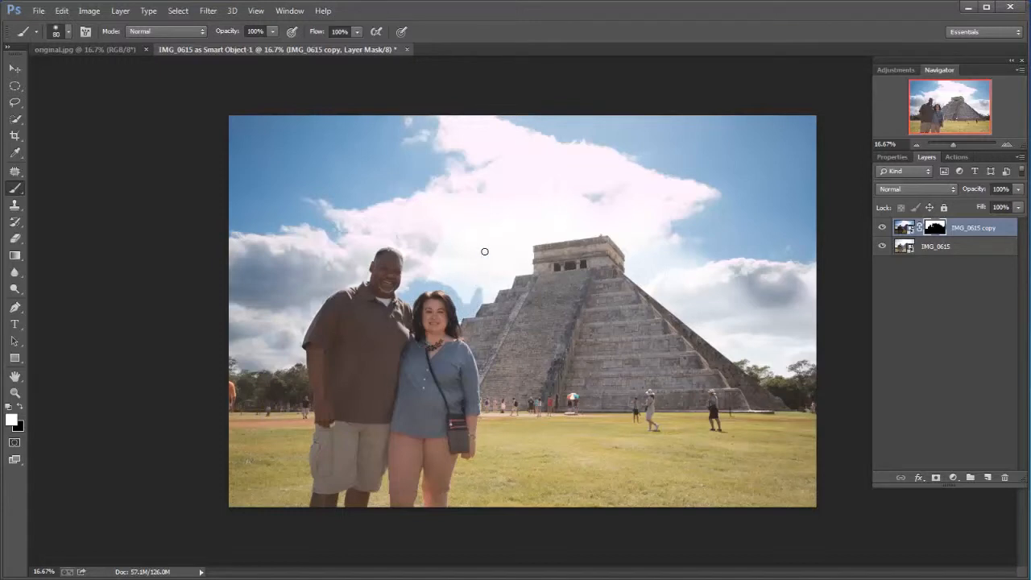
{"action": "mouse_move", "coordinate": [495, 288]}
{"action": "left_mouse_down"}
{"action": "mouse_move", "coordinate": [493, 279]}
{"action": "mouse_move", "coordinate": [527, 267]}
{"action": "mouse_move", "coordinate": [507, 246]}
{"action": "mouse_move", "coordinate": [472, 297]}
{"action": "mouse_move", "coordinate": [460, 289]}
{"action": "mouse_move", "coordinate": [462, 256]}
{"action": "mouse_move", "coordinate": [430, 276]}
{"action": "mouse_move", "coordinate": [449, 225]}
{"action": "left_mouse_up"}
Step: Paint the remaining sky along the pyramid's edges and horizon with a 200 px white brush, and compare with the copy layer hidden and shown
{"action": "key", "text": "bracketright"}
{"action": "key", "text": "bracketright"}
{"action": "key", "text": "bracketright"}
{"action": "key", "text": "bracketright"}
{"action": "key", "text": "bracketright"}
{"action": "key", "text": "bracketright"}
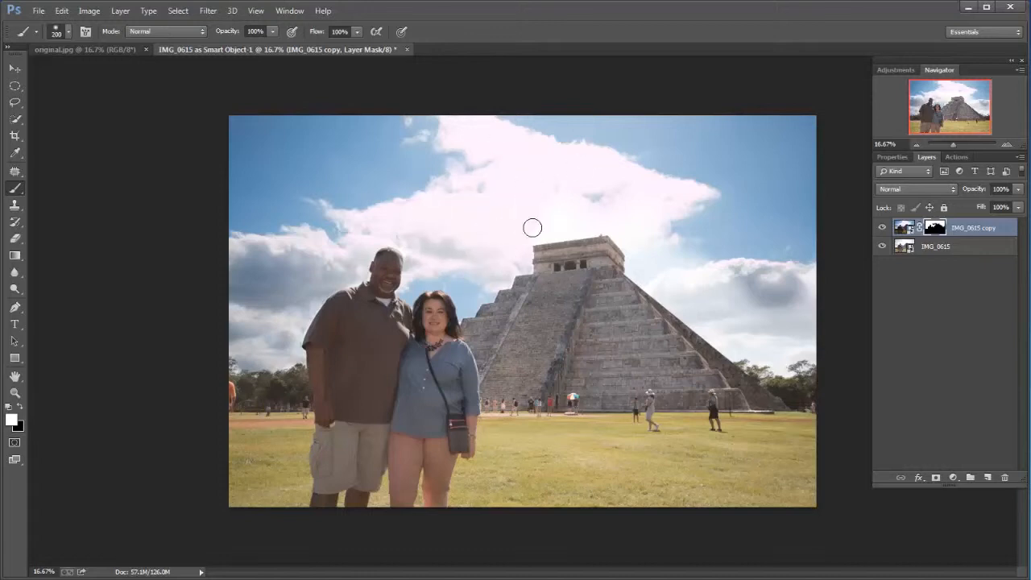
{"action": "mouse_move", "coordinate": [624, 222]}
{"action": "left_mouse_down"}
{"action": "mouse_move", "coordinate": [650, 271]}
{"action": "mouse_move", "coordinate": [707, 299]}
{"action": "mouse_move", "coordinate": [671, 262]}
{"action": "mouse_move", "coordinate": [665, 286]}
{"action": "mouse_move", "coordinate": [649, 280]}
{"action": "mouse_move", "coordinate": [759, 367]}
{"action": "mouse_move", "coordinate": [805, 363]}
{"action": "mouse_move", "coordinate": [756, 359]}
{"action": "mouse_move", "coordinate": [757, 332]}
{"action": "mouse_move", "coordinate": [697, 295]}
{"action": "mouse_move", "coordinate": [679, 245]}
{"action": "mouse_move", "coordinate": [700, 233]}
{"action": "mouse_move", "coordinate": [711, 262]}
{"action": "mouse_move", "coordinate": [735, 244]}
{"action": "mouse_move", "coordinate": [742, 276]}
{"action": "mouse_move", "coordinate": [778, 276]}
{"action": "mouse_move", "coordinate": [806, 393]}
{"action": "mouse_move", "coordinate": [777, 379]}
{"action": "left_mouse_up"}
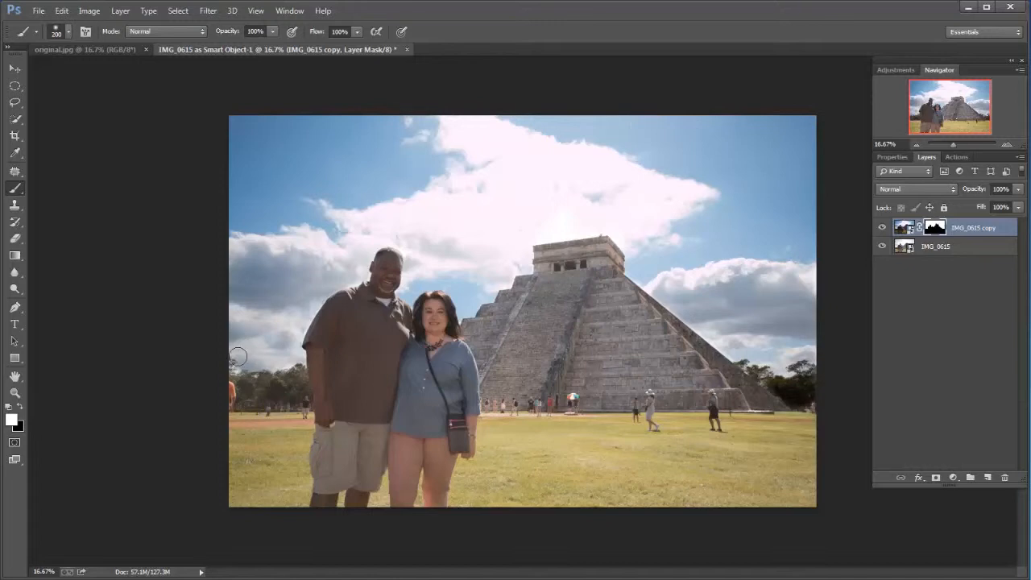
{"action": "left_click", "coordinate": [883, 230]}
{"action": "left_click", "coordinate": [883, 230]}
{"action": "left_click", "coordinate": [882, 230]}
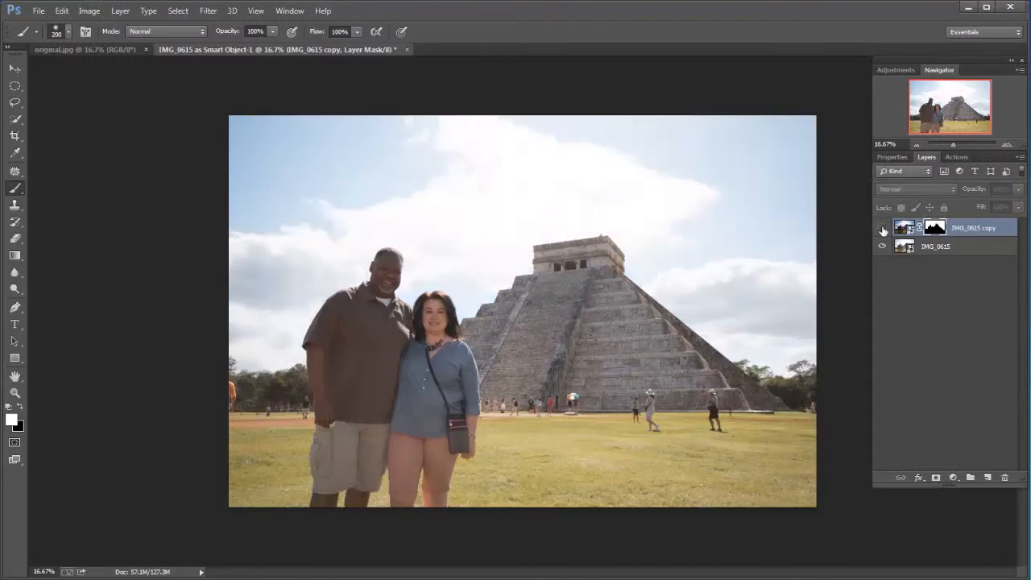
{"action": "left_click", "coordinate": [883, 231]}
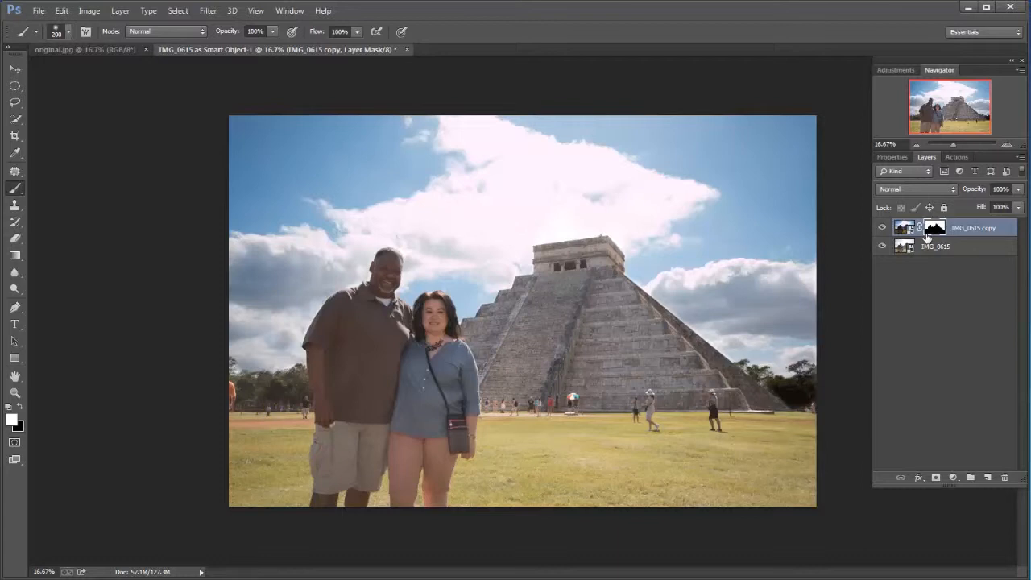
Step: Reduce the brush to 100 px and stamp all visible layers into a new layer on top of the stack
{"action": "key", "text": "["}
{"action": "key", "text": "["}
{"action": "key", "text": "["}
{"action": "key", "text": "["}
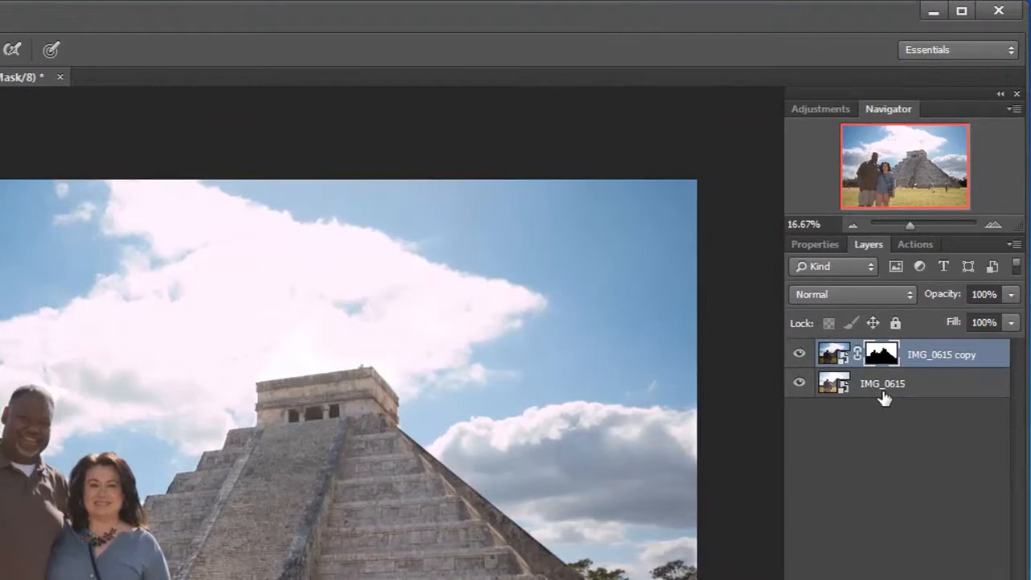
{"action": "key", "text": "ctrl+shift+alt+e"}
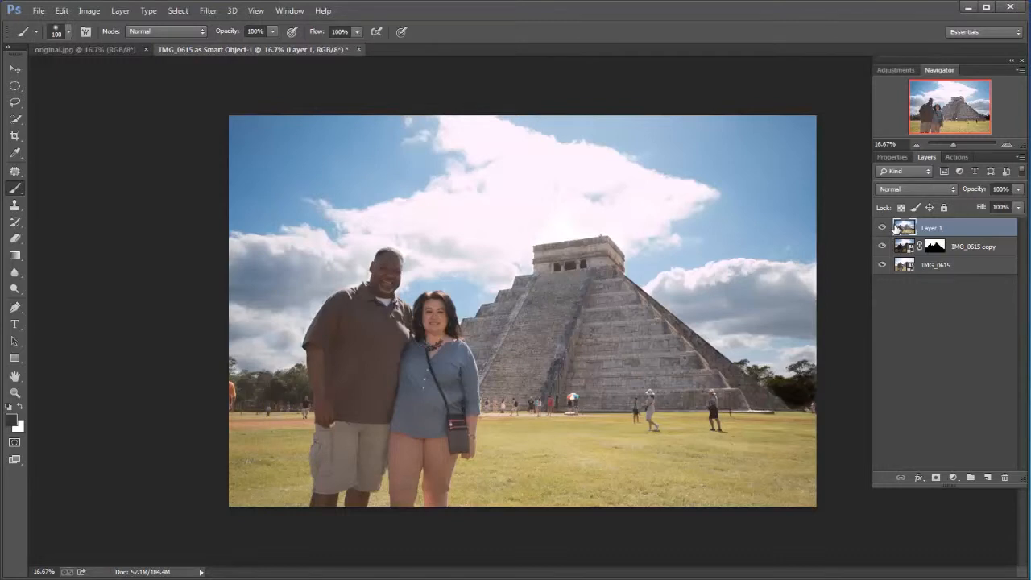
Step: Add a Curves adjustment layer above the stamped layer and brighten the couple with on-image adjustment, including a point at input 148, output 198
{"action": "key", "text": "z"}
{"action": "left_click", "coordinate": [424, 318]}
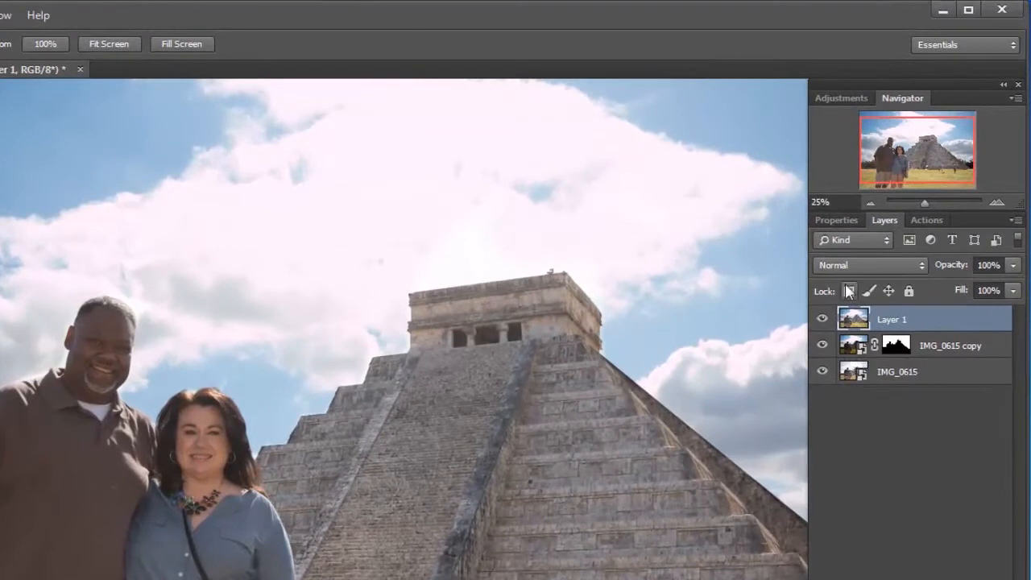
{"action": "left_click", "coordinate": [845, 93]}
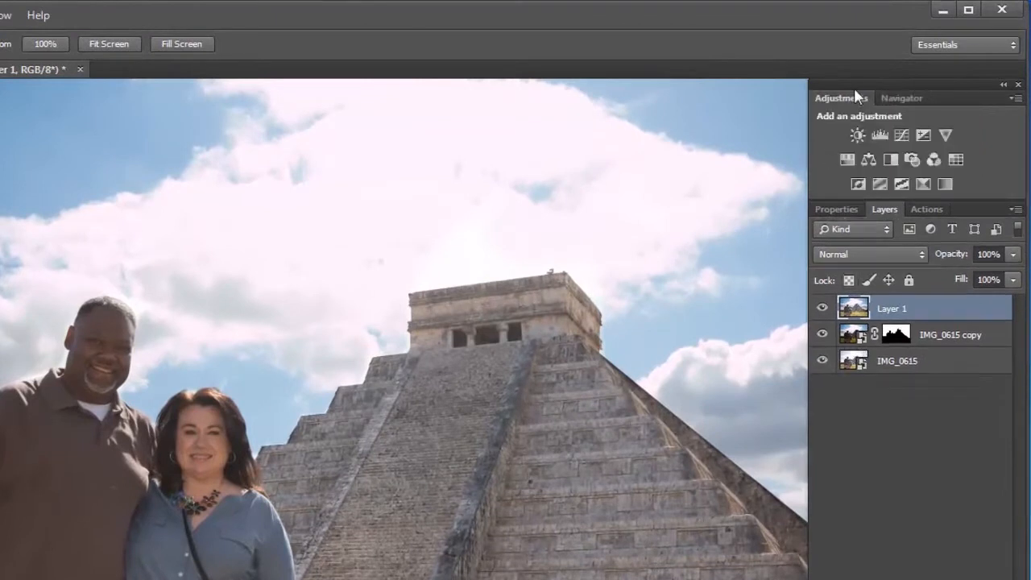
{"action": "left_click", "coordinate": [901, 136]}
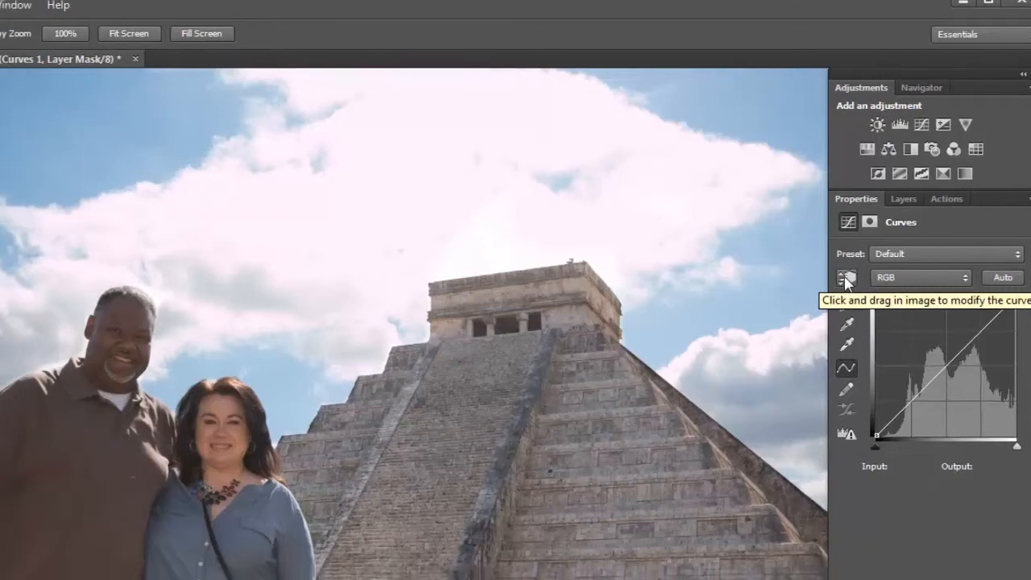
{"action": "left_click", "coordinate": [827, 290]}
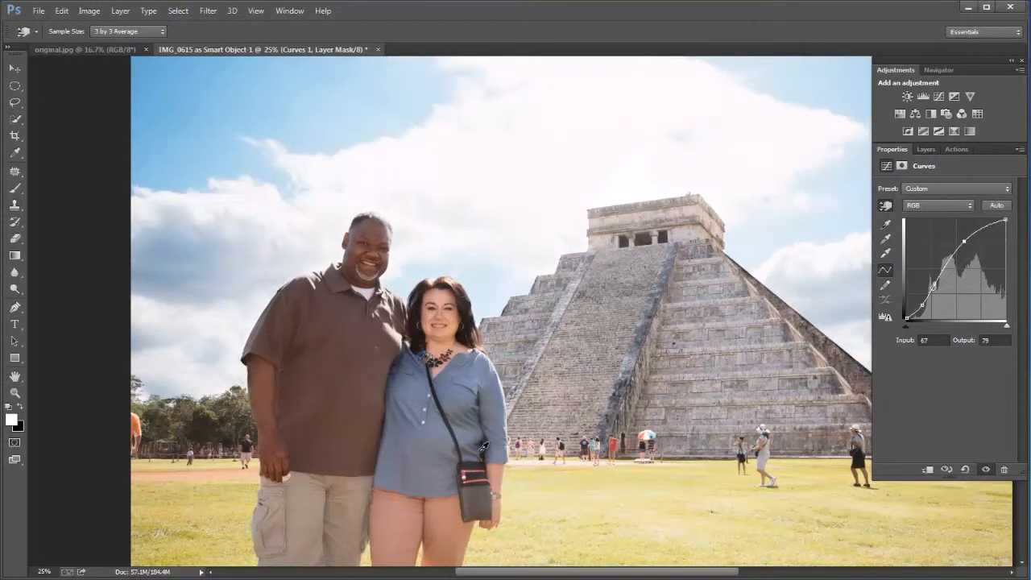
{"action": "key", "text": "z"}
{"action": "left_click", "coordinate": [532, 428], "text": "alt"}
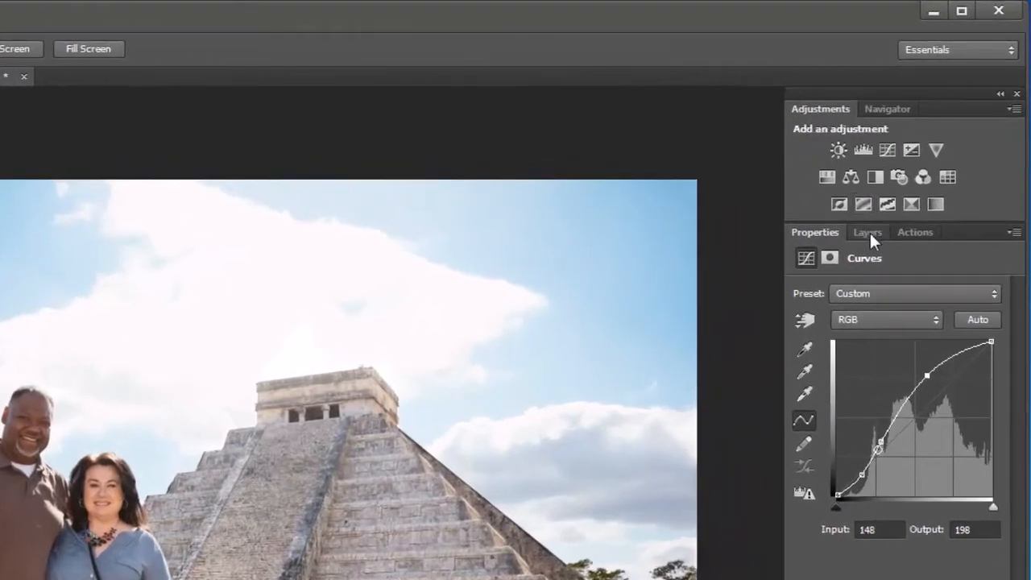
Step: Invert the Curves 1 layer mask to black to hide the brightening
{"action": "left_click", "coordinate": [869, 232]}
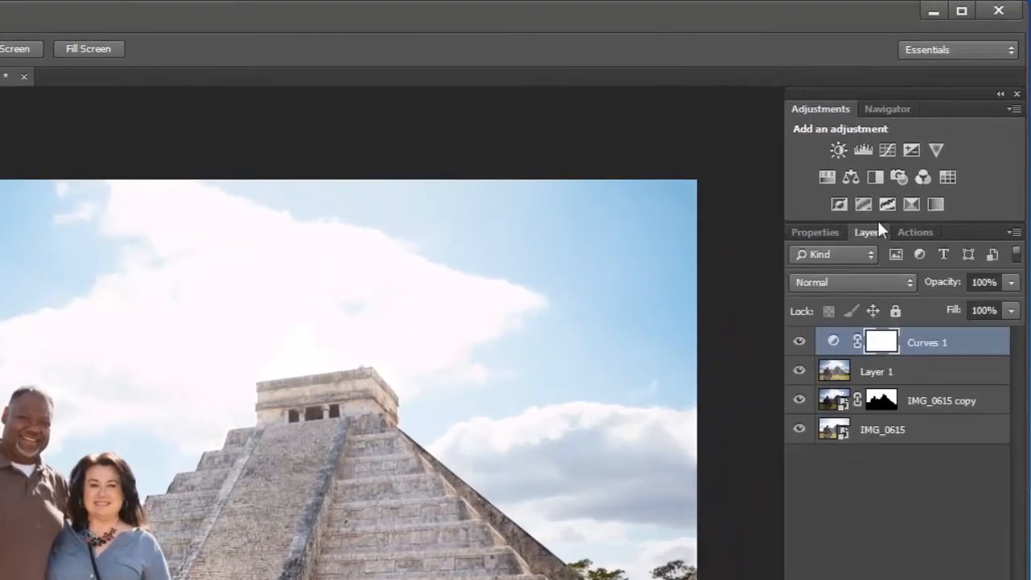
{"action": "left_click", "coordinate": [882, 341]}
{"action": "key", "text": "ctrl+i"}
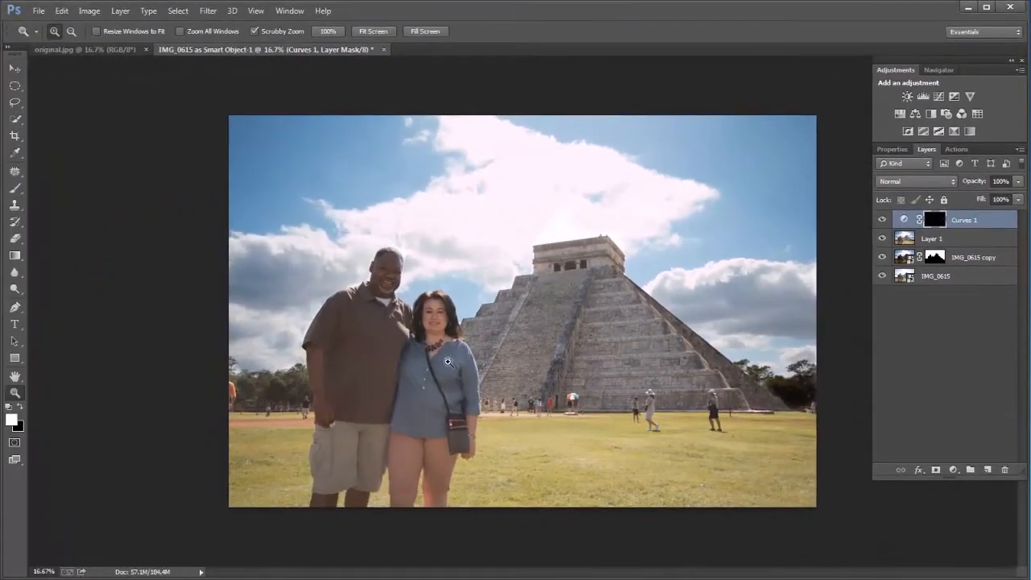
Step: Paint white on the Curves 1 mask over the man and woman, finishing with a 100 px brush, and compare before and after
{"action": "key", "text": "b"}
{"action": "mouse_move", "coordinate": [386, 297]}
{"action": "left_mouse_down"}
{"action": "mouse_move", "coordinate": [379, 277]}
{"action": "mouse_move", "coordinate": [399, 283]}
{"action": "mouse_move", "coordinate": [387, 277]}
{"action": "mouse_move", "coordinate": [385, 290]}
{"action": "mouse_move", "coordinate": [383, 266]}
{"action": "mouse_move", "coordinate": [393, 260]}
{"action": "mouse_move", "coordinate": [376, 294]}
{"action": "mouse_move", "coordinate": [328, 328]}
{"action": "mouse_move", "coordinate": [335, 308]}
{"action": "mouse_move", "coordinate": [319, 347]}
{"action": "mouse_move", "coordinate": [368, 356]}
{"action": "mouse_move", "coordinate": [403, 326]}
{"action": "mouse_move", "coordinate": [375, 395]}
{"action": "mouse_move", "coordinate": [320, 359]}
{"action": "mouse_move", "coordinate": [324, 383]}
{"action": "mouse_move", "coordinate": [316, 351]}
{"action": "mouse_move", "coordinate": [322, 436]}
{"action": "mouse_move", "coordinate": [348, 447]}
{"action": "mouse_move", "coordinate": [375, 439]}
{"action": "mouse_move", "coordinate": [380, 455]}
{"action": "mouse_move", "coordinate": [354, 458]}
{"action": "mouse_move", "coordinate": [332, 483]}
{"action": "mouse_move", "coordinate": [315, 453]}
{"action": "mouse_move", "coordinate": [318, 491]}
{"action": "left_mouse_up"}
{"action": "key", "text": "bracketleft"}
{"action": "key", "text": "bracketleft"}
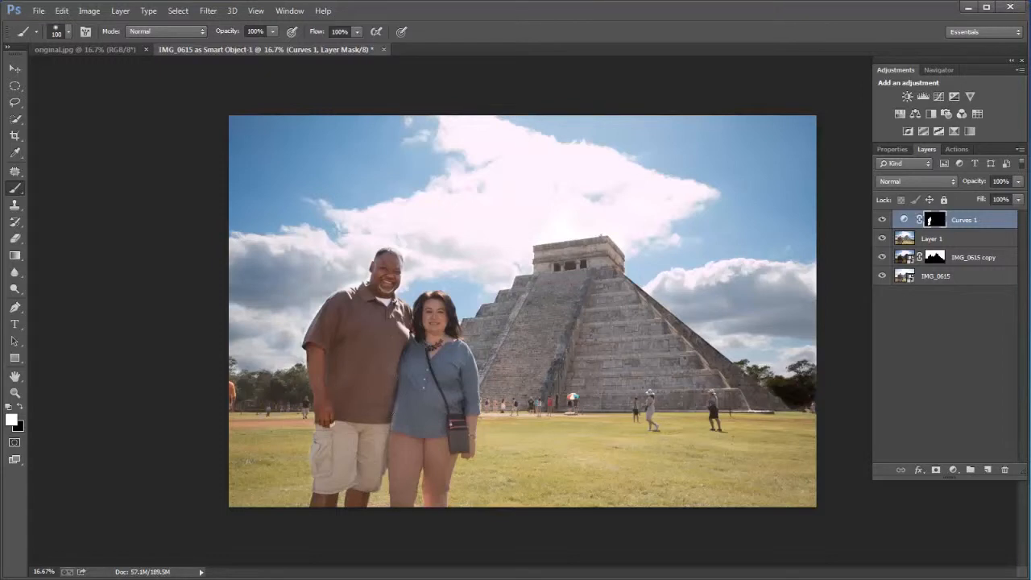
{"action": "left_click_drag", "start_coordinate": [432, 305], "coordinate": [430, 331]}
{"action": "left_click_drag", "start_coordinate": [409, 377], "coordinate": [392, 441]}
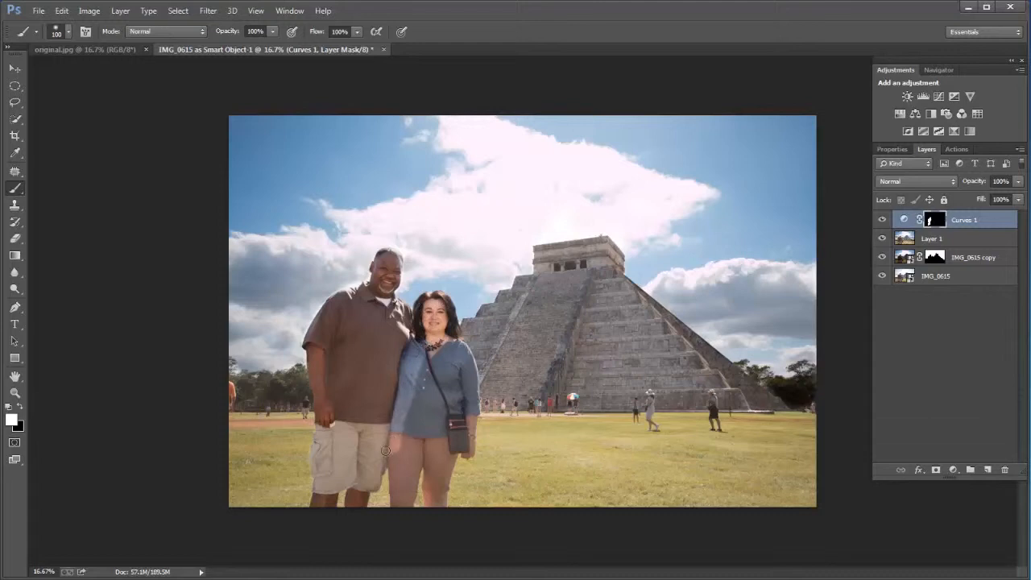
{"action": "mouse_move", "coordinate": [394, 442]}
{"action": "left_mouse_down"}
{"action": "mouse_move", "coordinate": [398, 500]}
{"action": "mouse_move", "coordinate": [396, 483]}
{"action": "mouse_move", "coordinate": [396, 498]}
{"action": "mouse_move", "coordinate": [420, 451]}
{"action": "mouse_move", "coordinate": [413, 394]}
{"action": "mouse_move", "coordinate": [435, 351]}
{"action": "mouse_move", "coordinate": [429, 501]}
{"action": "mouse_move", "coordinate": [447, 477]}
{"action": "mouse_move", "coordinate": [440, 421]}
{"action": "mouse_move", "coordinate": [455, 408]}
{"action": "mouse_move", "coordinate": [443, 366]}
{"action": "mouse_move", "coordinate": [461, 345]}
{"action": "mouse_move", "coordinate": [464, 438]}
{"action": "mouse_move", "coordinate": [469, 371]}
{"action": "left_mouse_up"}
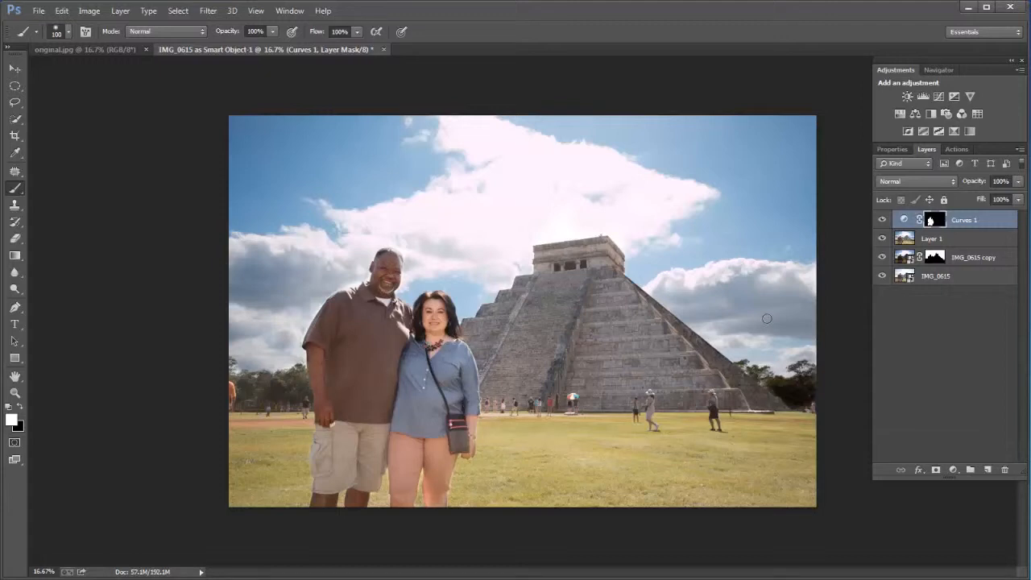
{"action": "left_click", "coordinate": [881, 221]}
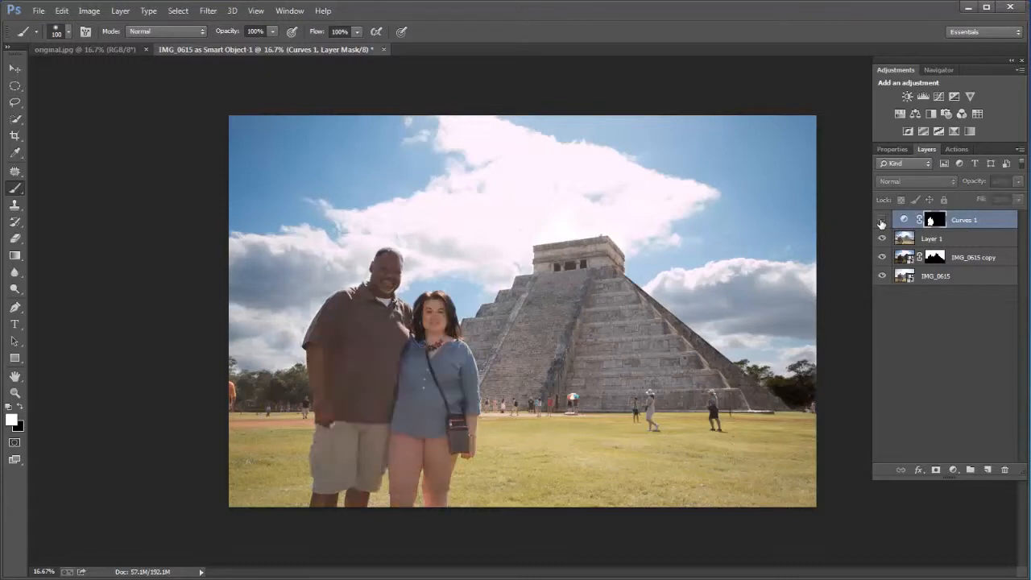
{"action": "left_click", "coordinate": [881, 220]}
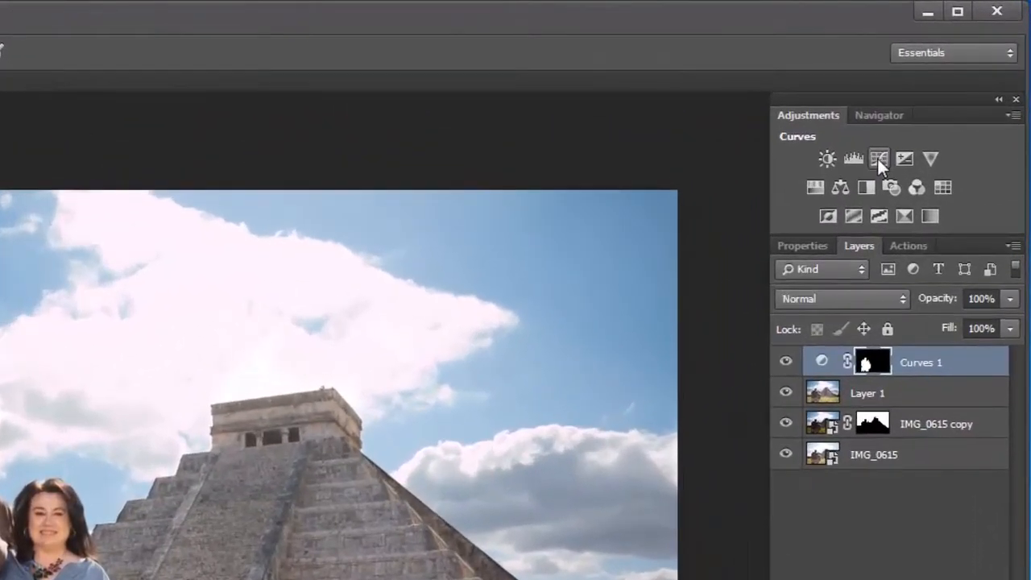
Step: Add a second Curves adjustment layer and use on-image adjustment to darken the pyramid's shadows and brighten its lighter stone
{"action": "left_click", "coordinate": [879, 159]}
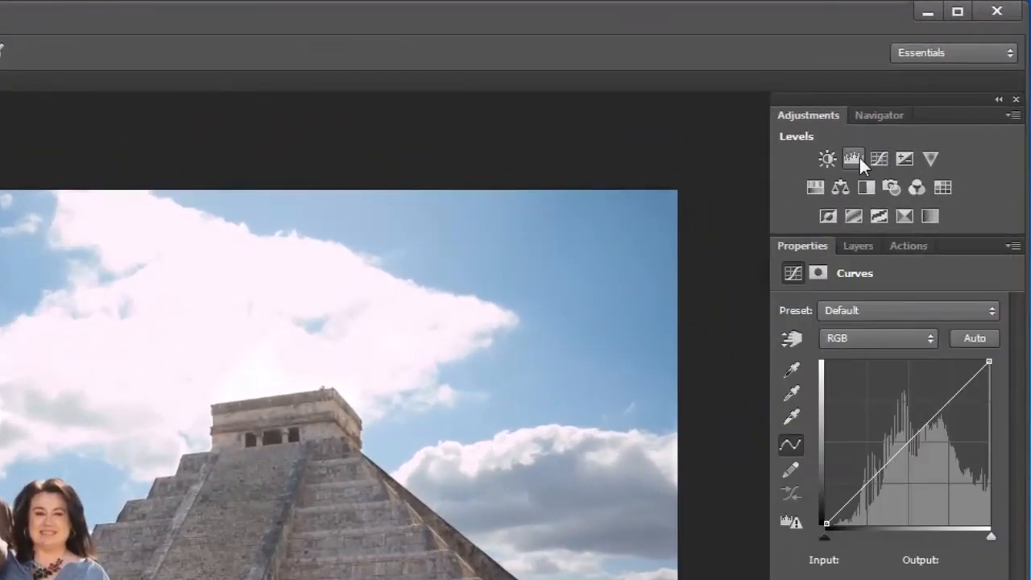
{"action": "left_click", "coordinate": [792, 340]}
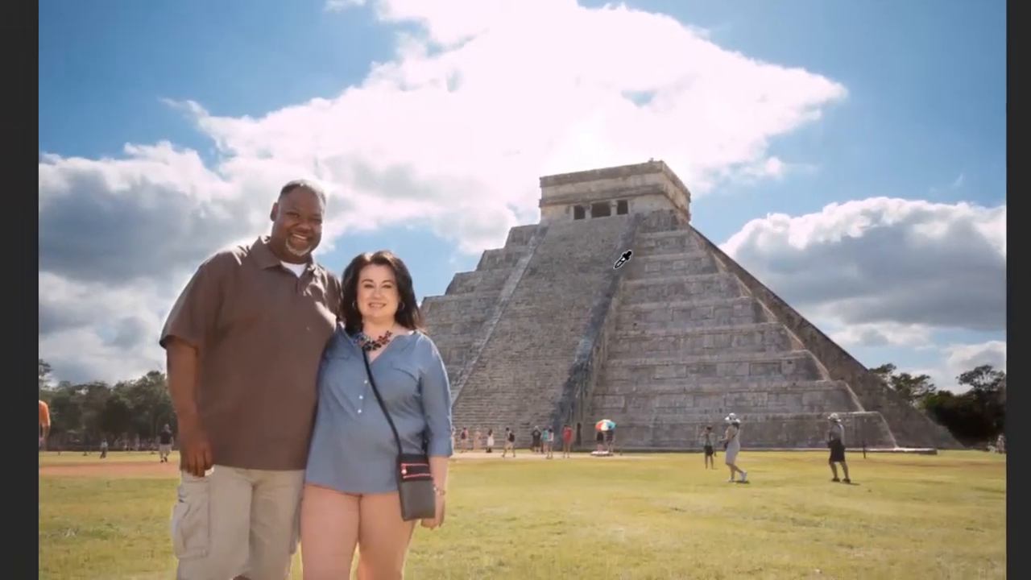
{"action": "left_click_drag", "start_coordinate": [428, 399], "coordinate": [429, 401]}
{"action": "left_click_drag", "start_coordinate": [620, 270], "coordinate": [618, 288]}
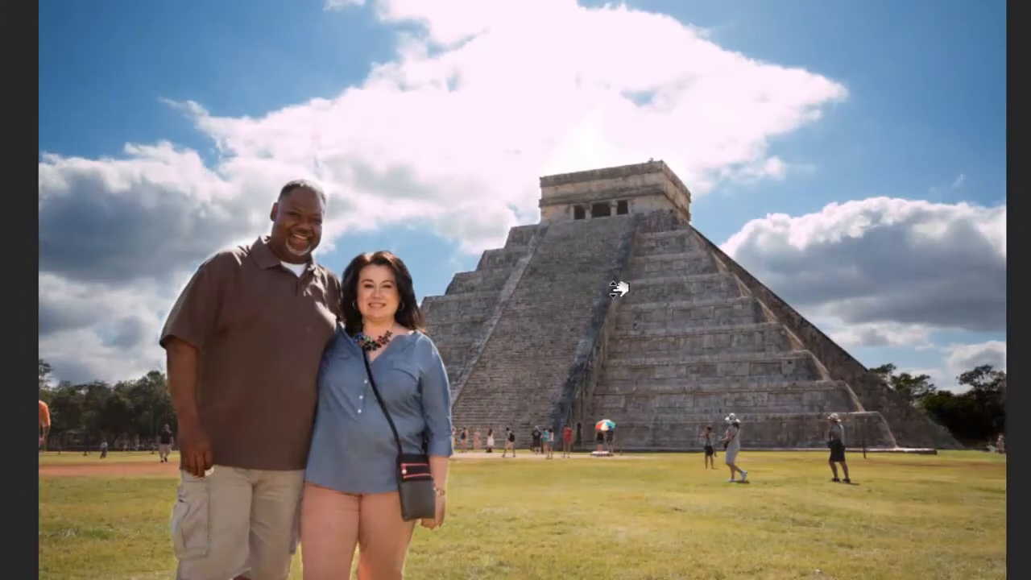
{"action": "left_click_drag", "start_coordinate": [651, 198], "coordinate": [658, 178]}
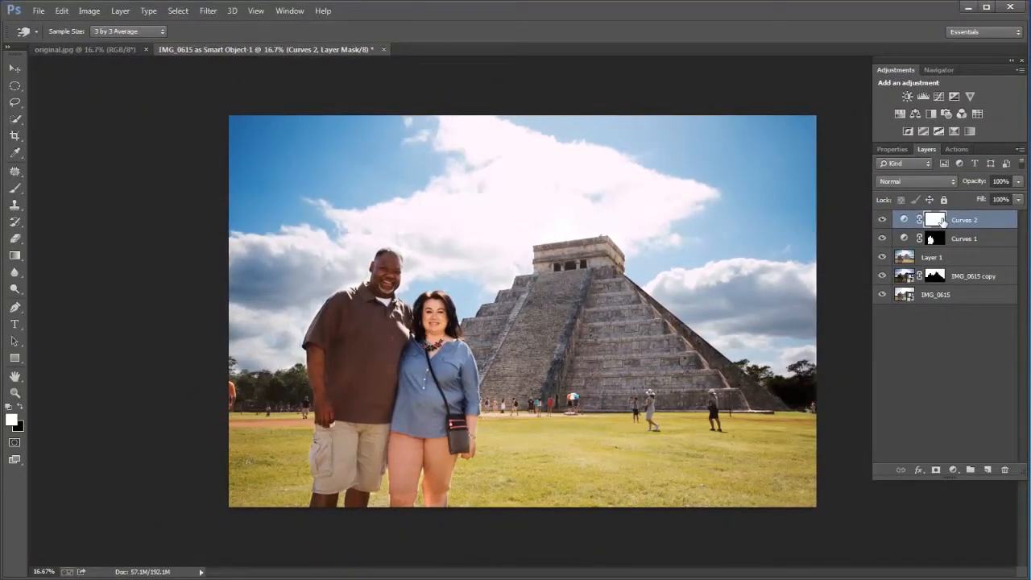
Step: Invert the Curves 2 mask to black and paint white over the pyramid with a 200 px brush
{"action": "key", "text": "ctrl+i"}
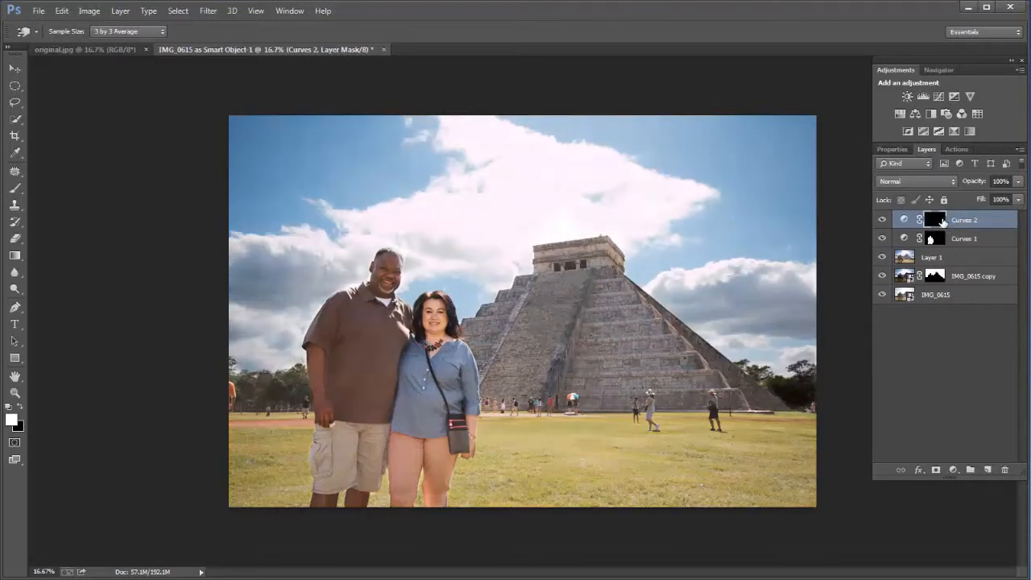
{"action": "key", "text": "b"}
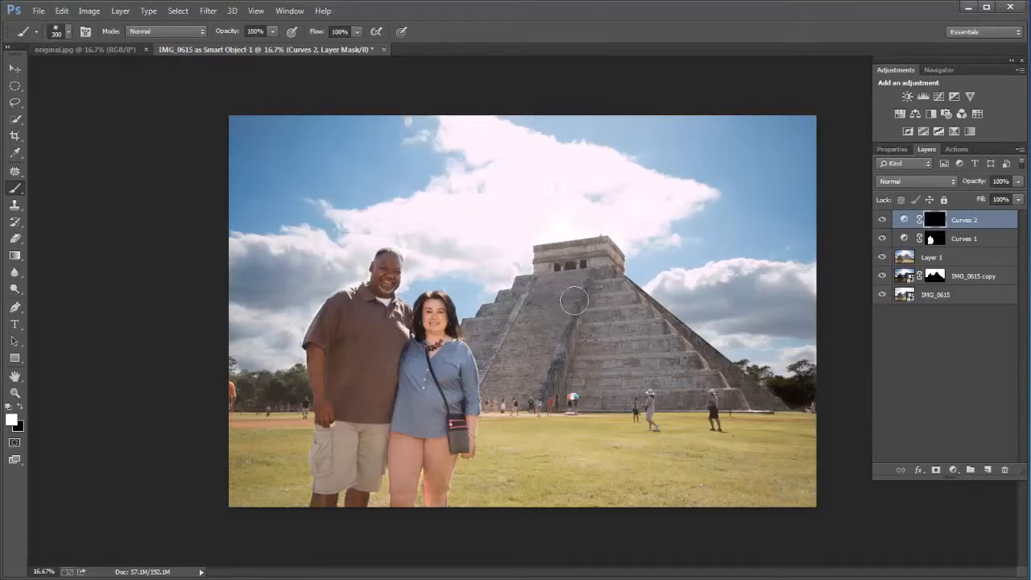
{"action": "key", "text": "bracketleft"}
{"action": "key", "text": "bracketleft"}
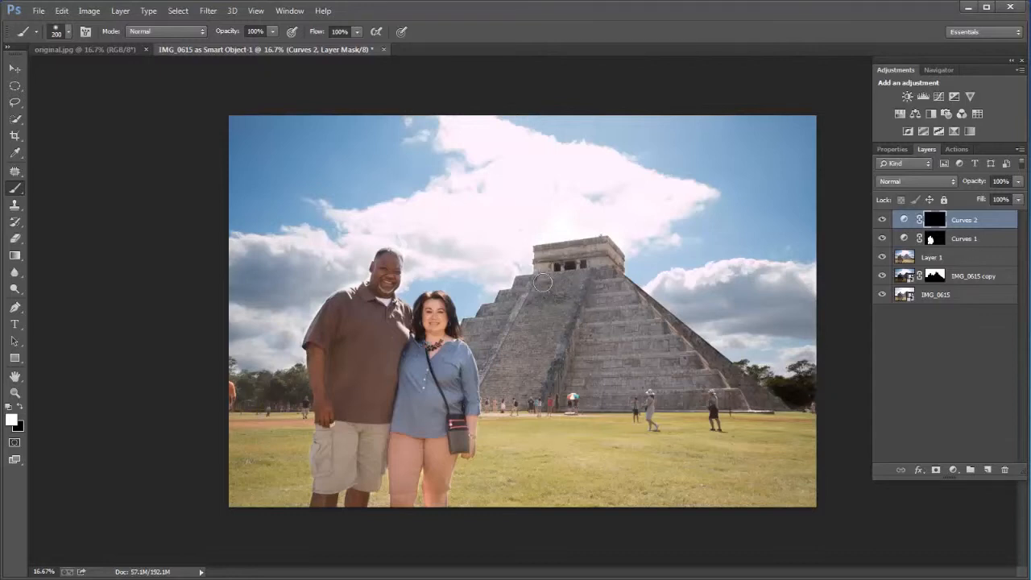
{"action": "mouse_move", "coordinate": [484, 321]}
{"action": "left_mouse_down"}
{"action": "mouse_move", "coordinate": [532, 339]}
{"action": "mouse_move", "coordinate": [559, 303]}
{"action": "mouse_move", "coordinate": [575, 307]}
{"action": "mouse_move", "coordinate": [591, 292]}
{"action": "mouse_move", "coordinate": [597, 312]}
{"action": "mouse_move", "coordinate": [609, 277]}
{"action": "mouse_move", "coordinate": [655, 348]}
{"action": "mouse_move", "coordinate": [639, 315]}
{"action": "mouse_move", "coordinate": [621, 374]}
{"action": "mouse_move", "coordinate": [603, 376]}
{"action": "mouse_move", "coordinate": [594, 397]}
{"action": "mouse_move", "coordinate": [530, 379]}
{"action": "mouse_move", "coordinate": [523, 358]}
{"action": "mouse_move", "coordinate": [490, 396]}
{"action": "mouse_move", "coordinate": [477, 336]}
{"action": "mouse_move", "coordinate": [537, 285]}
{"action": "mouse_move", "coordinate": [543, 254]}
{"action": "mouse_move", "coordinate": [603, 245]}
{"action": "mouse_move", "coordinate": [617, 292]}
{"action": "mouse_move", "coordinate": [678, 356]}
{"action": "mouse_move", "coordinate": [628, 295]}
{"action": "mouse_move", "coordinate": [740, 392]}
{"action": "mouse_move", "coordinate": [723, 373]}
{"action": "mouse_move", "coordinate": [773, 404]}
{"action": "mouse_move", "coordinate": [586, 391]}
{"action": "mouse_move", "coordinate": [593, 365]}
{"action": "mouse_move", "coordinate": [645, 358]}
{"action": "mouse_move", "coordinate": [678, 395]}
{"action": "mouse_move", "coordinate": [712, 376]}
{"action": "mouse_move", "coordinate": [575, 353]}
{"action": "mouse_move", "coordinate": [563, 341]}
{"action": "mouse_move", "coordinate": [528, 361]}
{"action": "mouse_move", "coordinate": [506, 334]}
{"action": "mouse_move", "coordinate": [483, 336]}
{"action": "mouse_move", "coordinate": [492, 390]}
{"action": "mouse_move", "coordinate": [549, 366]}
{"action": "mouse_move", "coordinate": [551, 282]}
{"action": "mouse_move", "coordinate": [602, 274]}
{"action": "mouse_move", "coordinate": [543, 259]}
{"action": "mouse_move", "coordinate": [665, 358]}
{"action": "mouse_move", "coordinate": [552, 288]}
{"action": "mouse_move", "coordinate": [494, 319]}
{"action": "mouse_move", "coordinate": [557, 349]}
{"action": "mouse_move", "coordinate": [659, 359]}
{"action": "mouse_move", "coordinate": [594, 281]}
{"action": "mouse_move", "coordinate": [547, 277]}
{"action": "mouse_move", "coordinate": [597, 257]}
{"action": "mouse_move", "coordinate": [586, 349]}
{"action": "left_mouse_up"}
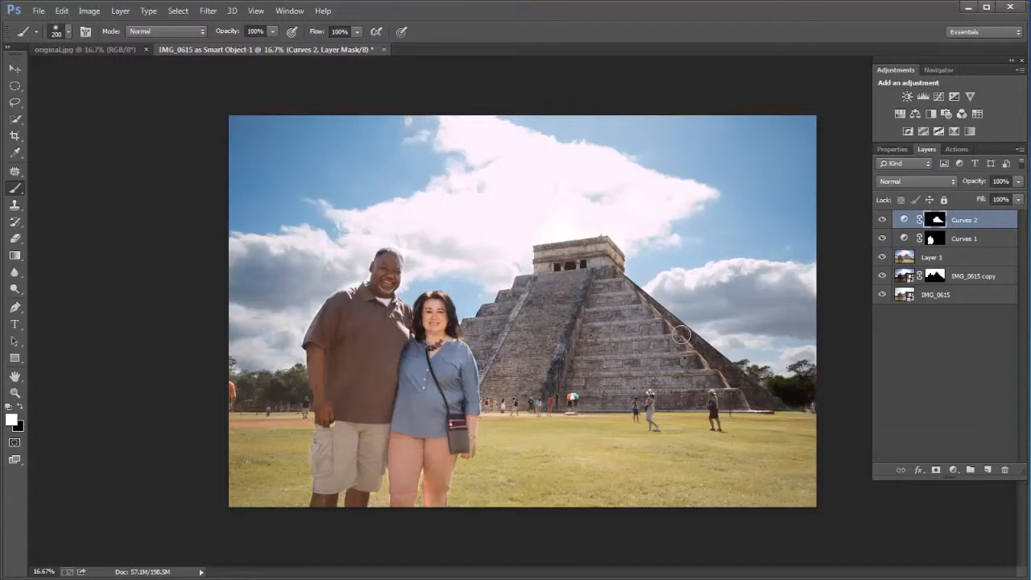
Step: Add a Hue/Saturation adjustment layer above Curves 2 and set Saturation to +26
{"action": "left_click", "coordinate": [900, 113]}
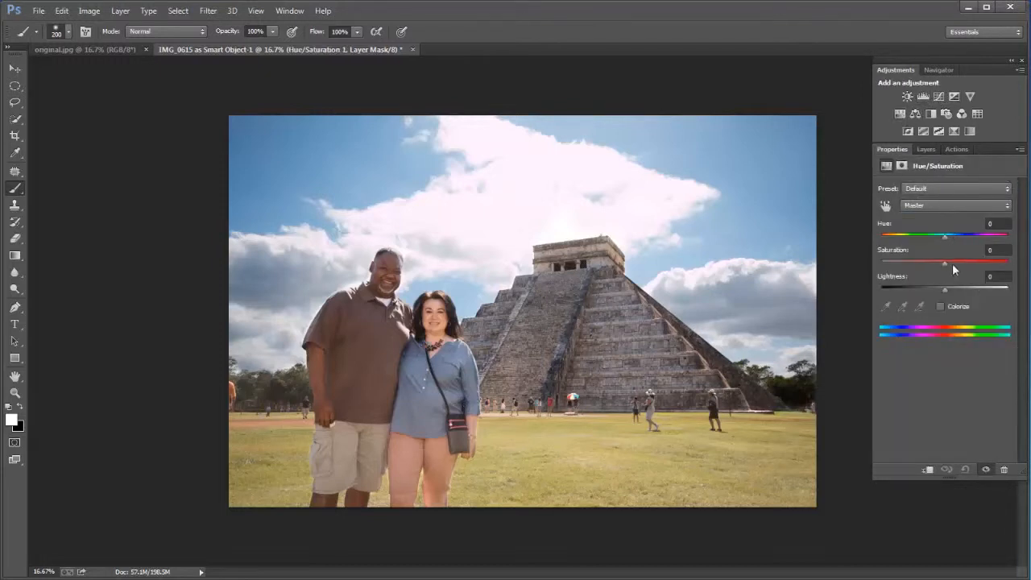
{"action": "left_click_drag", "start_coordinate": [945, 263], "coordinate": [958, 262]}
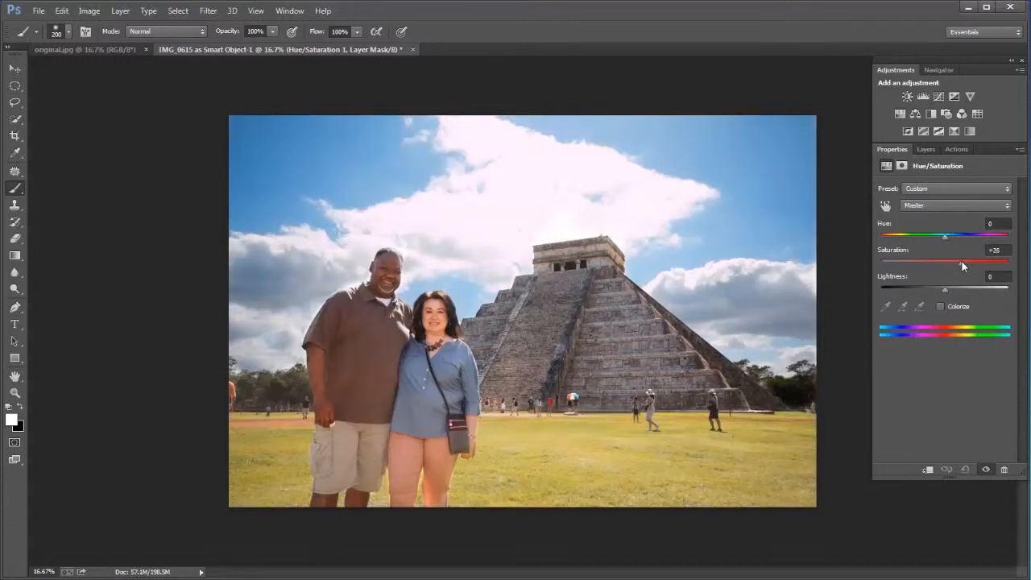
{"action": "left_click_drag", "start_coordinate": [957, 262], "coordinate": [962, 262]}
{"action": "left_click", "coordinate": [928, 150]}
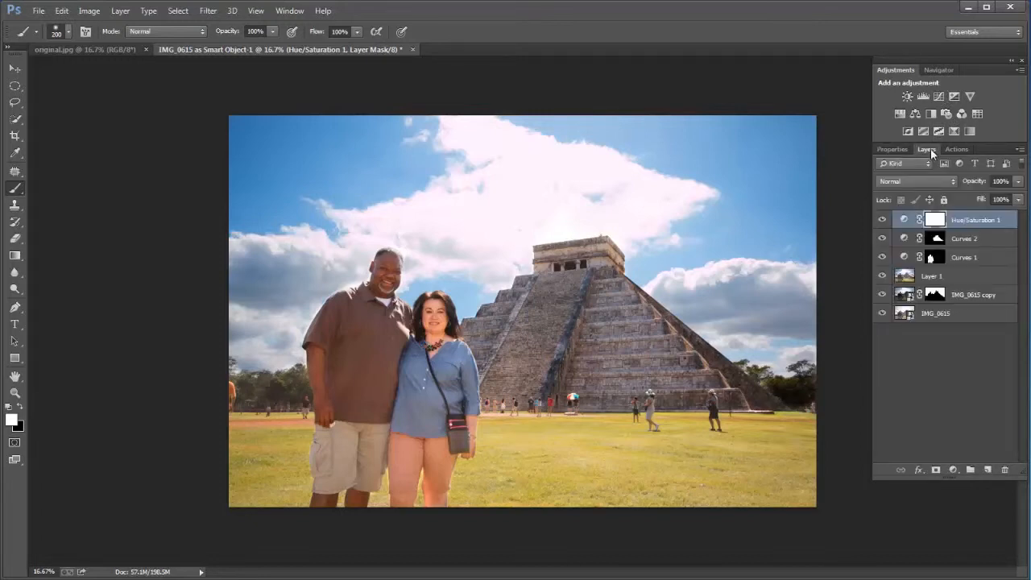
Step: Invert the Hue/Saturation 1 mask to black and paint white over the sky, adapting the brush size for the edges
{"action": "key", "text": "ctrl+i"}
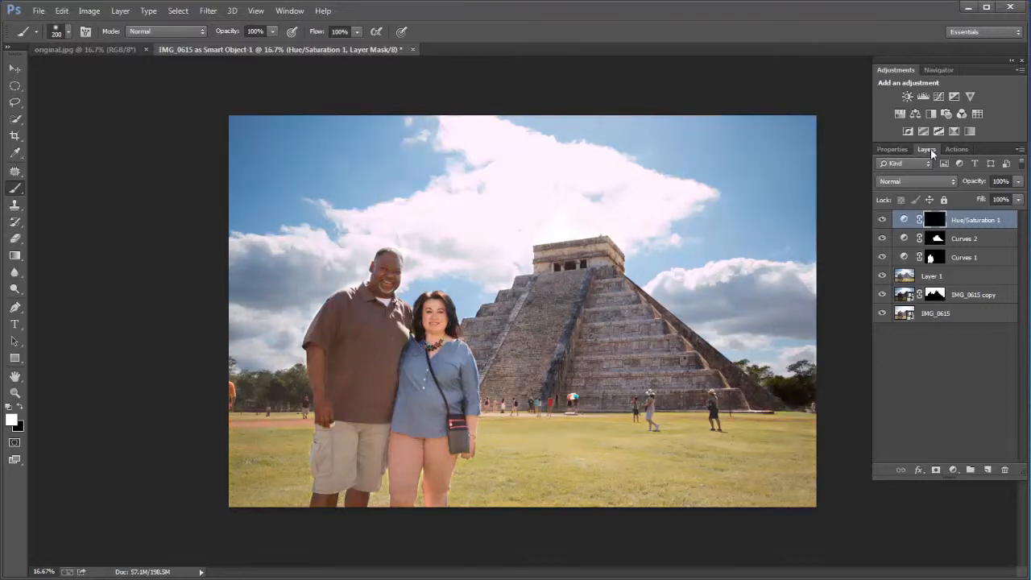
{"action": "key", "text": "bracketright"}
{"action": "key", "text": "bracketright"}
{"action": "key", "text": "bracketright"}
{"action": "mouse_move", "coordinate": [317, 146]}
{"action": "left_mouse_down"}
{"action": "mouse_move", "coordinate": [274, 228]}
{"action": "mouse_move", "coordinate": [264, 109]}
{"action": "mouse_move", "coordinate": [255, 304]}
{"action": "mouse_move", "coordinate": [271, 330]}
{"action": "mouse_move", "coordinate": [391, 161]}
{"action": "mouse_move", "coordinate": [495, 121]}
{"action": "mouse_move", "coordinate": [458, 183]}
{"action": "mouse_move", "coordinate": [557, 129]}
{"action": "mouse_move", "coordinate": [714, 158]}
{"action": "mouse_move", "coordinate": [731, 126]}
{"action": "mouse_move", "coordinate": [792, 153]}
{"action": "mouse_move", "coordinate": [794, 126]}
{"action": "mouse_move", "coordinate": [776, 245]}
{"action": "mouse_move", "coordinate": [713, 169]}
{"action": "mouse_move", "coordinate": [704, 239]}
{"action": "mouse_move", "coordinate": [654, 214]}
{"action": "mouse_move", "coordinate": [625, 171]}
{"action": "mouse_move", "coordinate": [573, 132]}
{"action": "mouse_move", "coordinate": [440, 184]}
{"action": "mouse_move", "coordinate": [380, 179]}
{"action": "mouse_move", "coordinate": [254, 298]}
{"action": "mouse_move", "coordinate": [272, 336]}
{"action": "mouse_move", "coordinate": [257, 232]}
{"action": "mouse_move", "coordinate": [670, 186]}
{"action": "mouse_move", "coordinate": [748, 315]}
{"action": "mouse_move", "coordinate": [778, 334]}
{"action": "mouse_move", "coordinate": [793, 266]}
{"action": "left_mouse_up"}
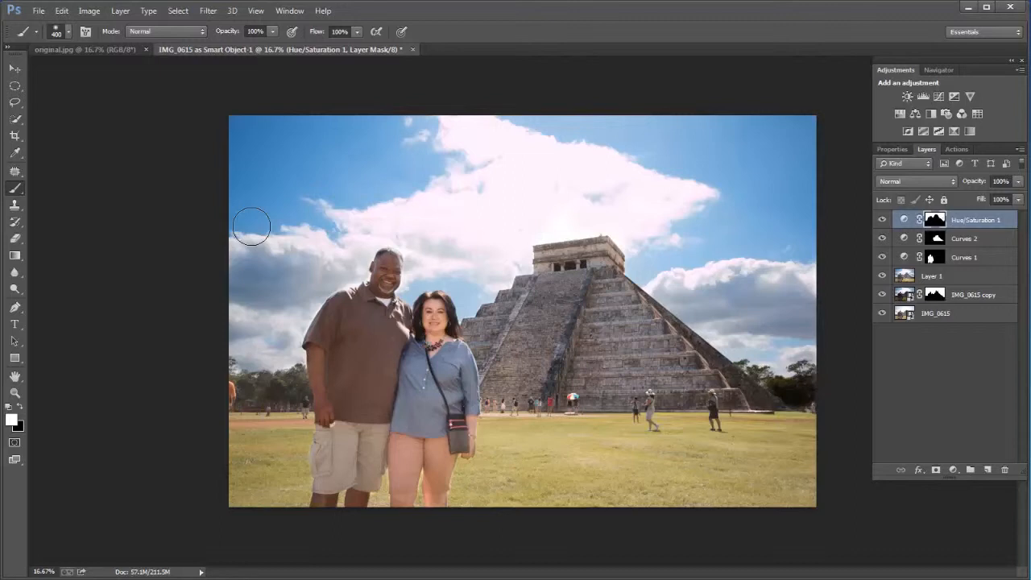
{"action": "key", "text": "bracketleft"}
{"action": "key", "text": "bracketleft"}
{"action": "key", "text": "bracketleft"}
{"action": "key", "text": "bracketleft"}
{"action": "key", "text": "bracketleft"}
{"action": "key", "text": "bracketleft"}
{"action": "key", "text": "bracketleft"}
{"action": "key", "text": "bracketleft"}
Step: Try painting the saturation boost over the grass with an enlarged brush, and undo those strokes
{"action": "key", "text": "bracketright"}
{"action": "key", "text": "bracketright"}
{"action": "key", "text": "bracketright"}
{"action": "key", "text": "bracketright"}
{"action": "key", "text": "bracketright"}
{"action": "key", "text": "bracketright"}
{"action": "mouse_move", "coordinate": [718, 430]}
{"action": "left_mouse_down"}
{"action": "mouse_move", "coordinate": [562, 429]}
{"action": "mouse_move", "coordinate": [506, 441]}
{"action": "mouse_move", "coordinate": [821, 458]}
{"action": "mouse_move", "coordinate": [512, 463]}
{"action": "mouse_move", "coordinate": [764, 479]}
{"action": "mouse_move", "coordinate": [806, 497]}
{"action": "mouse_move", "coordinate": [474, 492]}
{"action": "mouse_move", "coordinate": [498, 449]}
{"action": "mouse_move", "coordinate": [545, 479]}
{"action": "mouse_move", "coordinate": [779, 487]}
{"action": "mouse_move", "coordinate": [594, 489]}
{"action": "mouse_move", "coordinate": [504, 478]}
{"action": "mouse_move", "coordinate": [621, 494]}
{"action": "mouse_move", "coordinate": [545, 480]}
{"action": "mouse_move", "coordinate": [619, 468]}
{"action": "left_mouse_up"}
{"action": "key", "text": "ctrl+alt+z"}
{"action": "key", "text": "ctrl+alt+z"}
{"action": "key", "text": "ctrl+alt+z"}
{"action": "key", "text": "ctrl+alt+z"}
{"action": "key", "text": "ctrl+alt+z"}
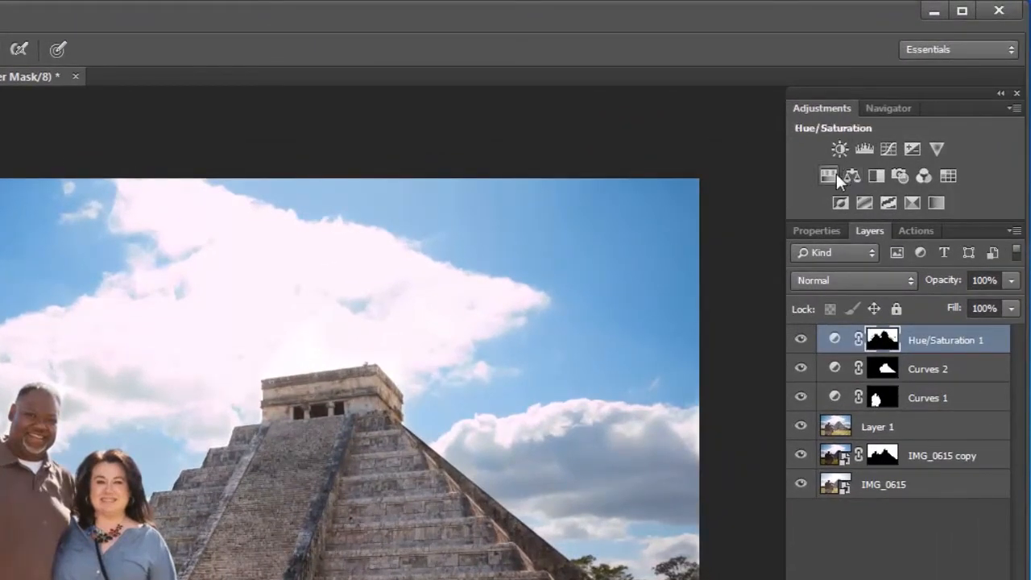
Step: Add a third Curves layer and raise its Green channel with on-image adjustment on the grass, including a point at input 101, output 115
{"action": "left_click", "coordinate": [887, 149]}
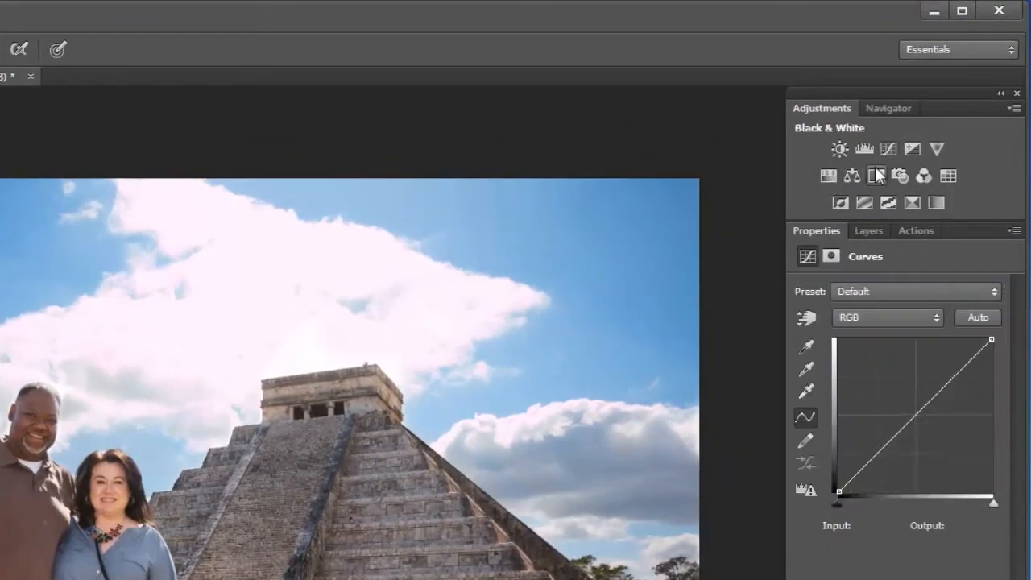
{"action": "left_click", "coordinate": [881, 318]}
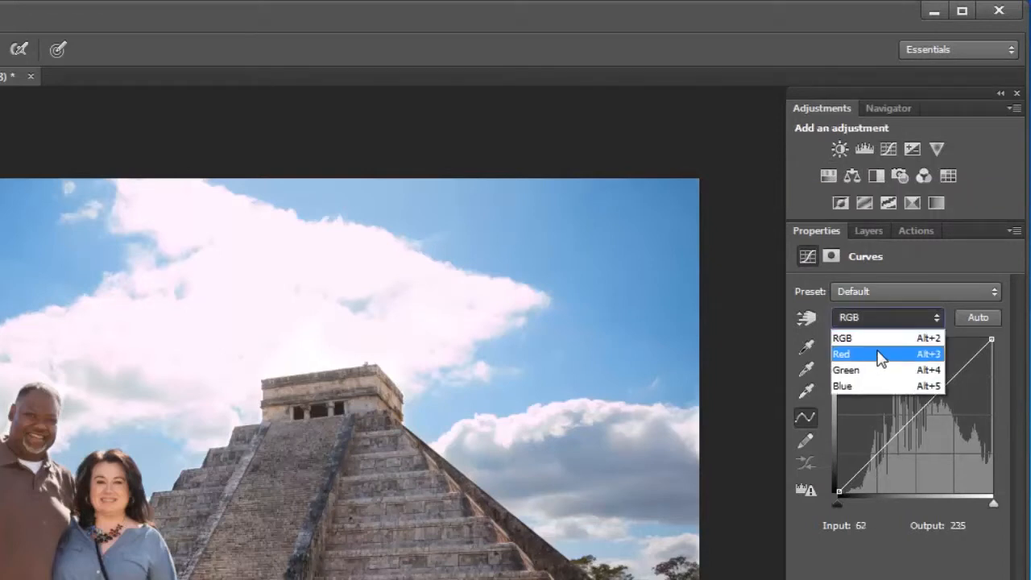
{"action": "left_click", "coordinate": [874, 369]}
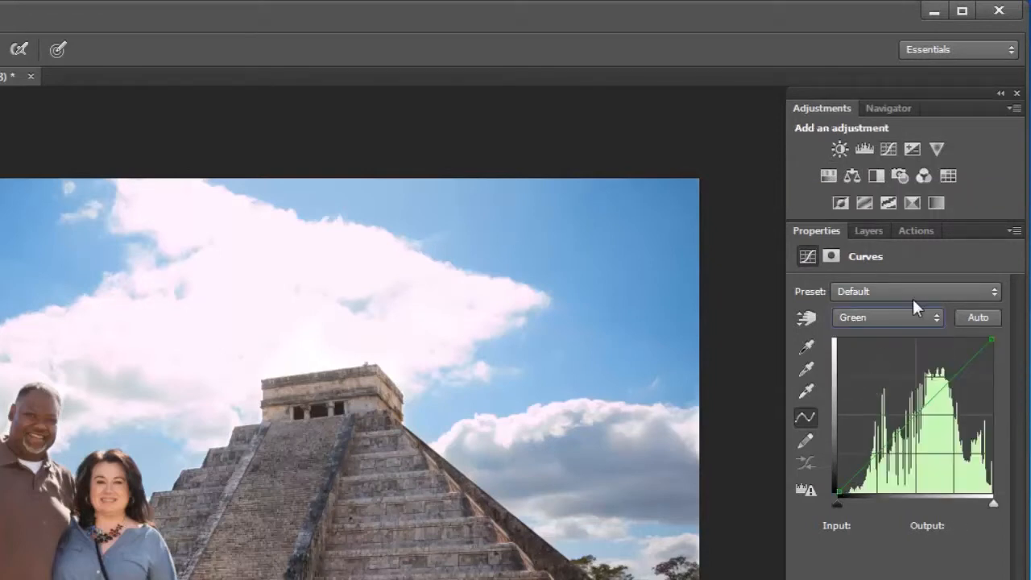
{"action": "left_click", "coordinate": [807, 318]}
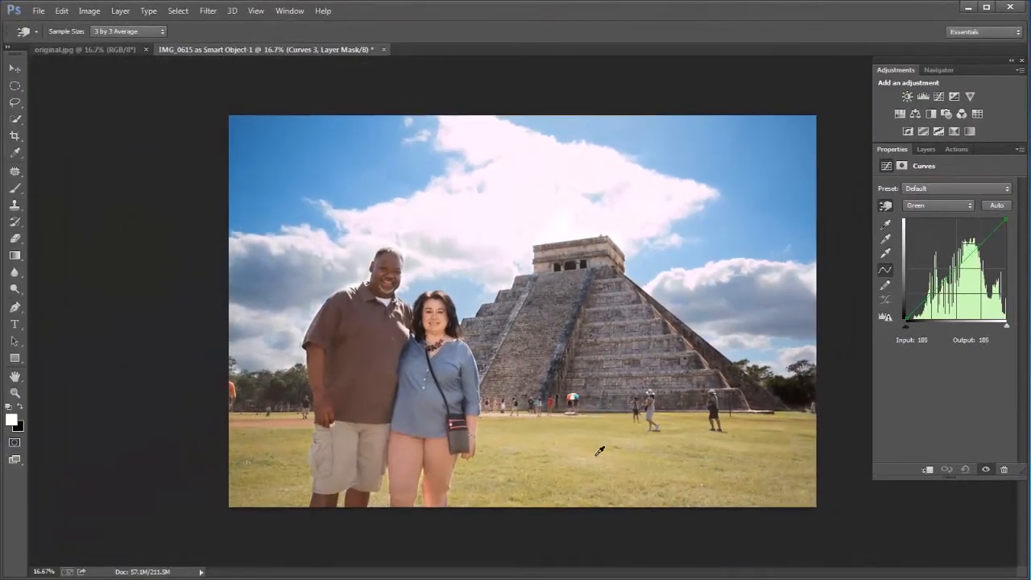
{"action": "left_click_drag", "start_coordinate": [617, 428], "coordinate": [613, 420]}
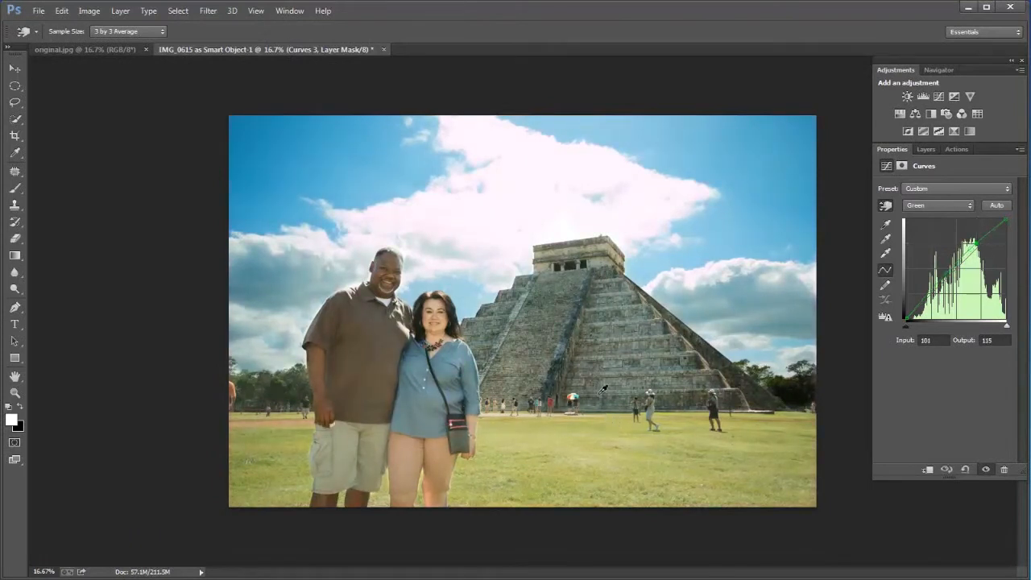
{"action": "left_click", "coordinate": [924, 150]}
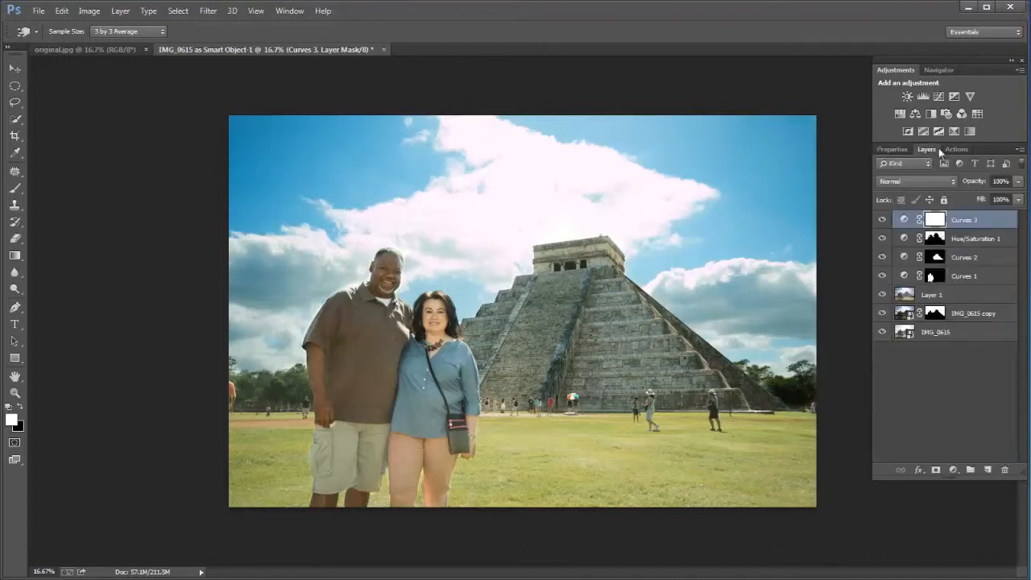
Step: Invert the Curves 3 mask to black and paint white over the grass beside the woman with a reduced brush
{"action": "key", "text": "ctrl+i"}
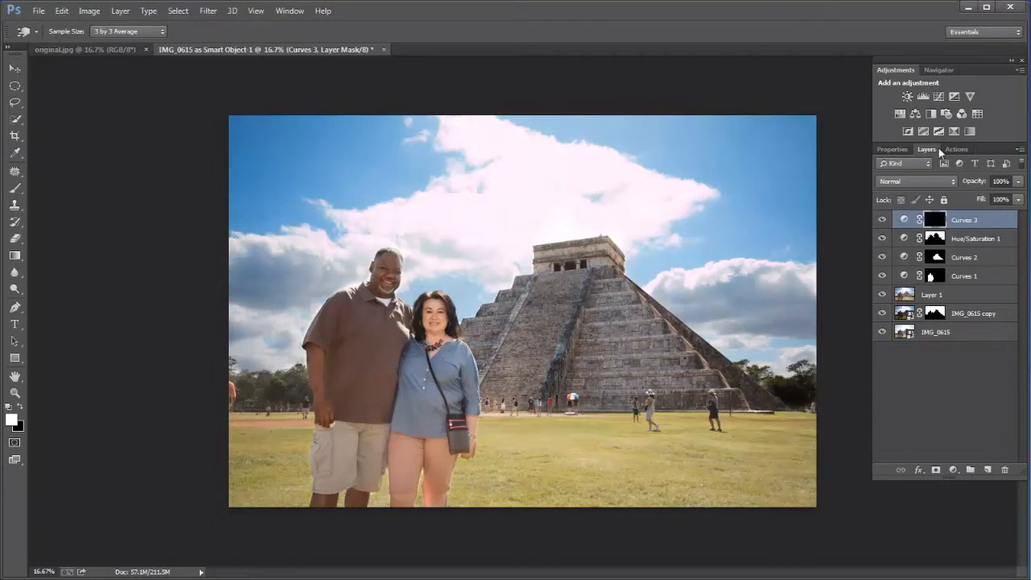
{"action": "key", "text": "b"}
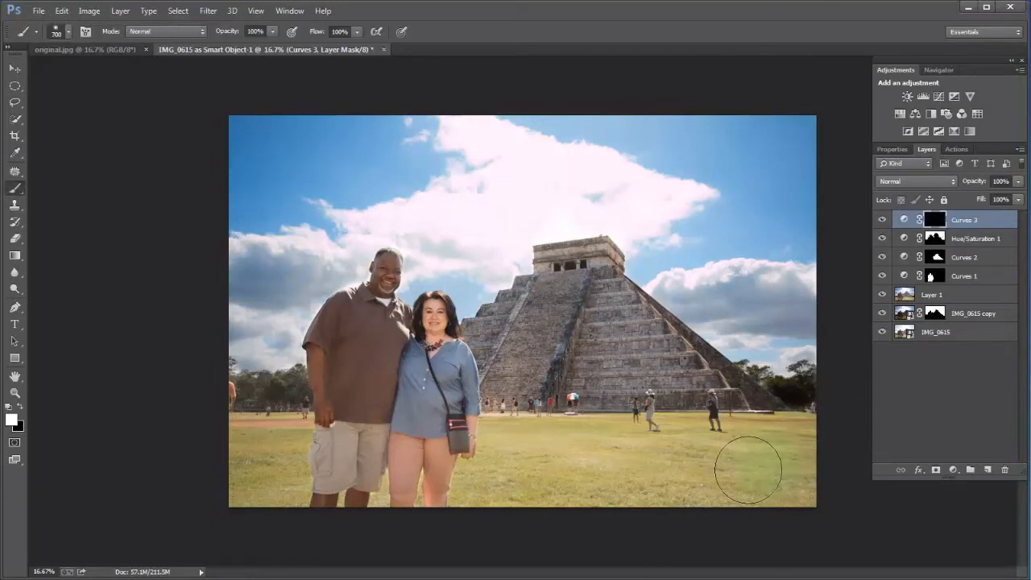
{"action": "key", "text": "bracketleft"}
{"action": "key", "text": "bracketleft"}
{"action": "key", "text": "bracketleft"}
{"action": "key", "text": "bracketleft"}
{"action": "left_click_drag", "start_coordinate": [464, 491], "coordinate": [509, 479]}
Step: Paint white on the Curves 3 mask over the grass and trees beside the man with smaller brushes, and compare the result with original.jpg
{"action": "key", "text": "["}
{"action": "key", "text": "["}
{"action": "mouse_move", "coordinate": [338, 482]}
{"action": "left_mouse_down"}
{"action": "mouse_move", "coordinate": [270, 446]}
{"action": "mouse_move", "coordinate": [241, 445]}
{"action": "mouse_move", "coordinate": [236, 472]}
{"action": "mouse_move", "coordinate": [239, 433]}
{"action": "mouse_move", "coordinate": [257, 496]}
{"action": "mouse_move", "coordinate": [299, 491]}
{"action": "mouse_move", "coordinate": [302, 445]}
{"action": "mouse_move", "coordinate": [281, 422]}
{"action": "left_mouse_up"}
{"action": "key", "text": "["}
{"action": "left_click_drag", "start_coordinate": [240, 394], "coordinate": [233, 385]}
{"action": "key", "text": "bracketleft"}
{"action": "left_click", "coordinate": [87, 51]}
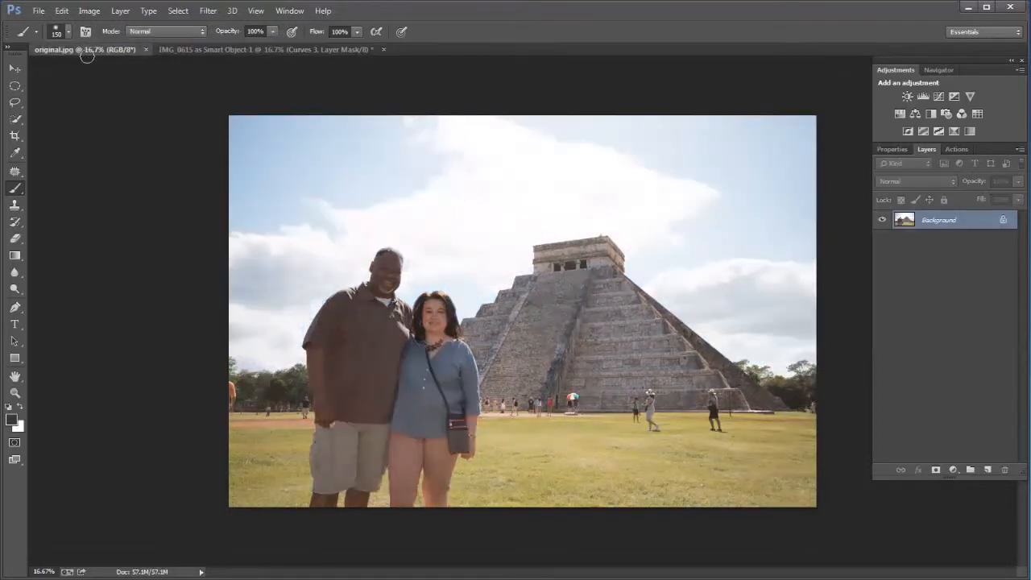
{"action": "left_click", "coordinate": [219, 50]}
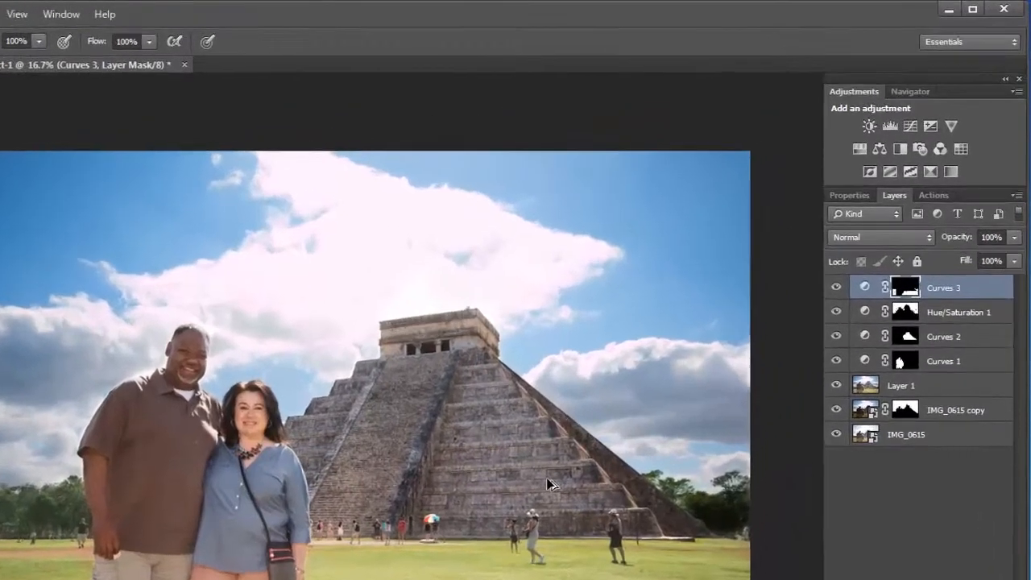
Step: Stamp all visible layers into a new layer on top of the stack and activate the Patch tool for retouching
{"action": "key", "text": "ctrl+shift+alt+e"}
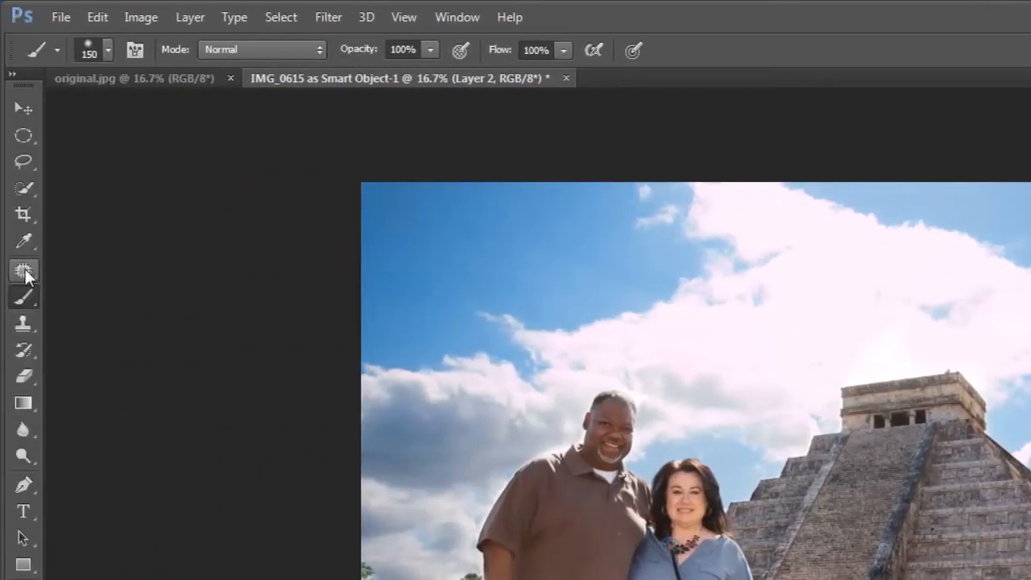
{"action": "left_click", "coordinate": [25, 271]}
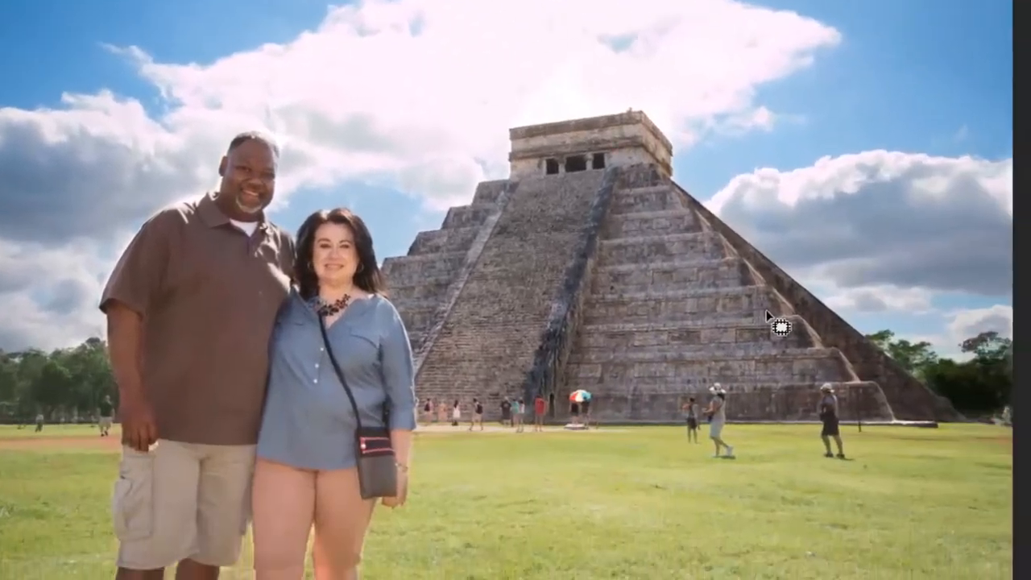
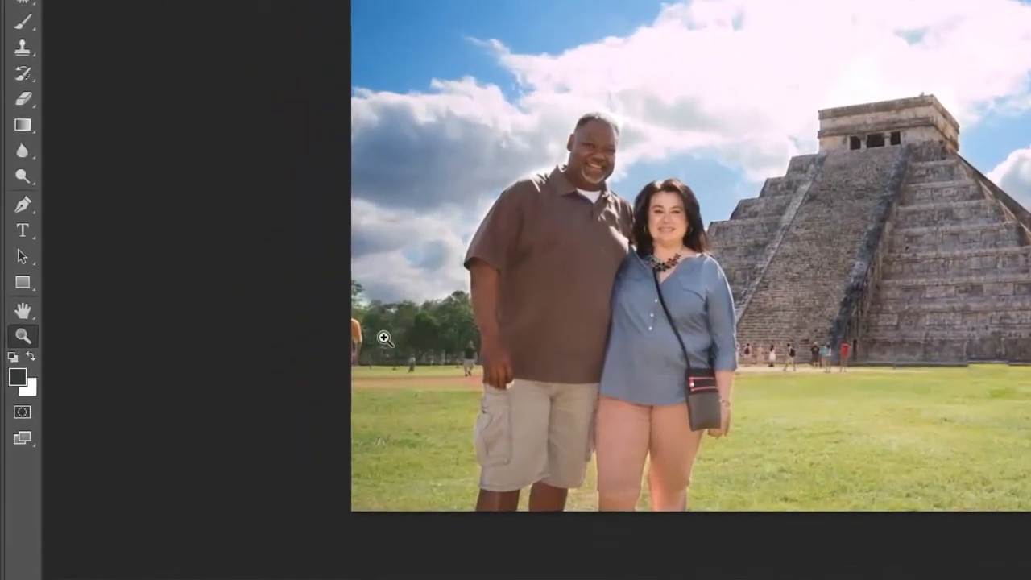
Step: Try to patch out the person in the orange shirt at the photo's left edge, and undo the patch
{"action": "left_click", "coordinate": [278, 389]}
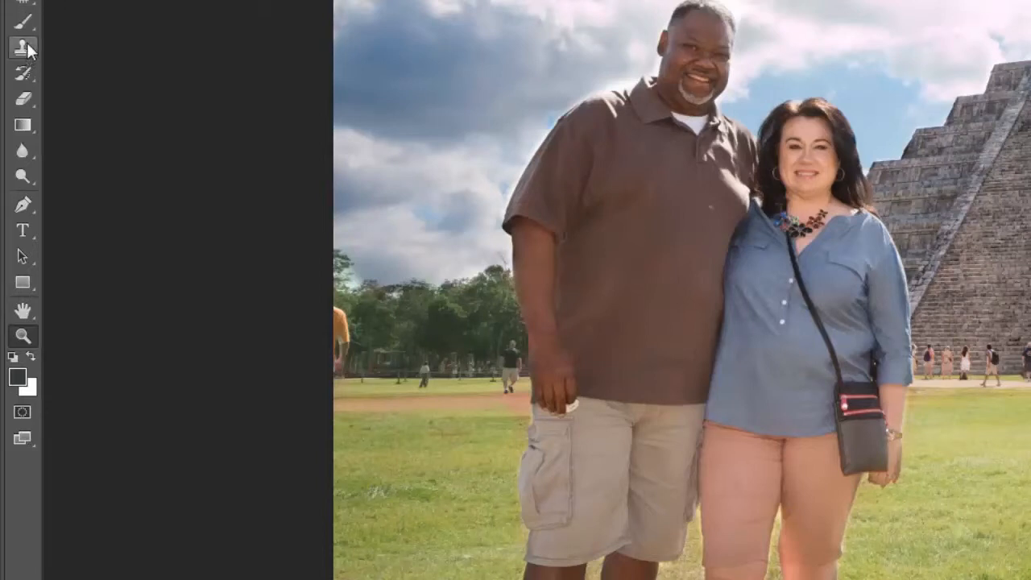
{"action": "left_click", "coordinate": [26, 3]}
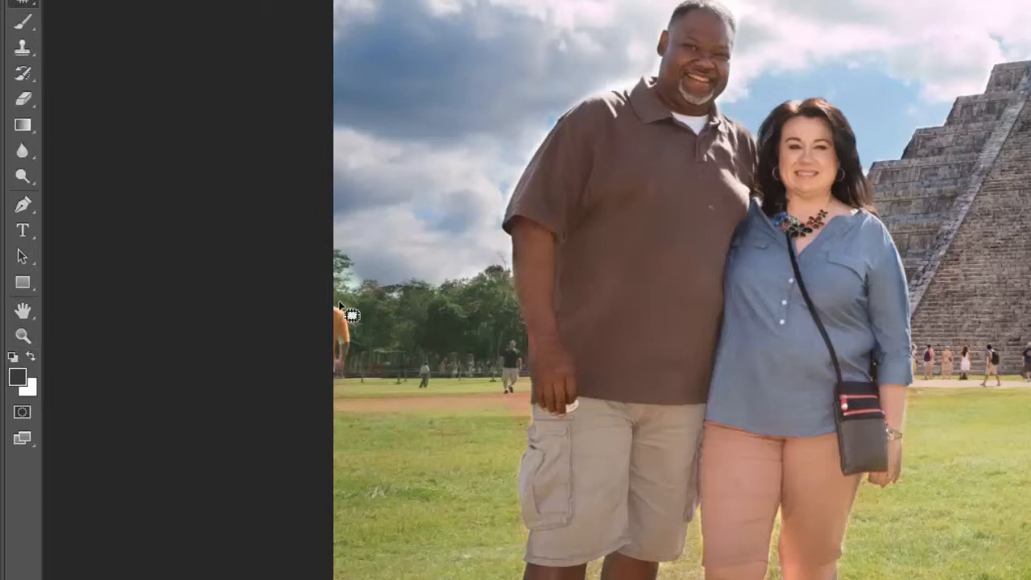
{"action": "mouse_move", "coordinate": [332, 299]}
{"action": "left_mouse_down"}
{"action": "mouse_move", "coordinate": [351, 307]}
{"action": "mouse_move", "coordinate": [357, 375]}
{"action": "mouse_move", "coordinate": [345, 396]}
{"action": "mouse_move", "coordinate": [329, 365]}
{"action": "mouse_move", "coordinate": [344, 335]}
{"action": "mouse_move", "coordinate": [375, 331]}
{"action": "left_mouse_up"}
{"action": "left_click", "coordinate": [382, 406]}
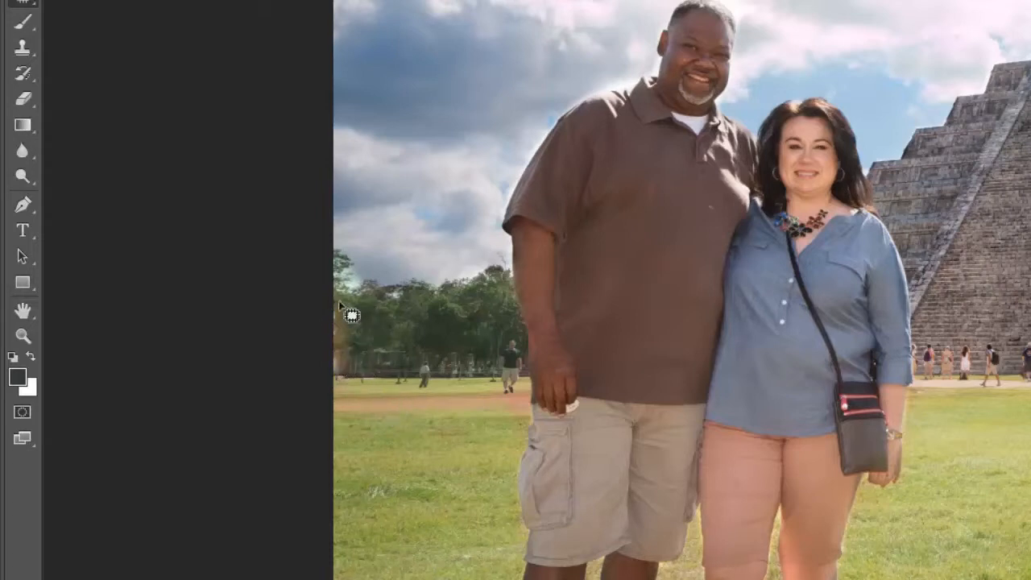
{"action": "key", "text": "ctrl+alt+z"}
{"action": "key", "text": "ctrl+alt+z"}
{"action": "key", "text": "ctrl+alt+z"}
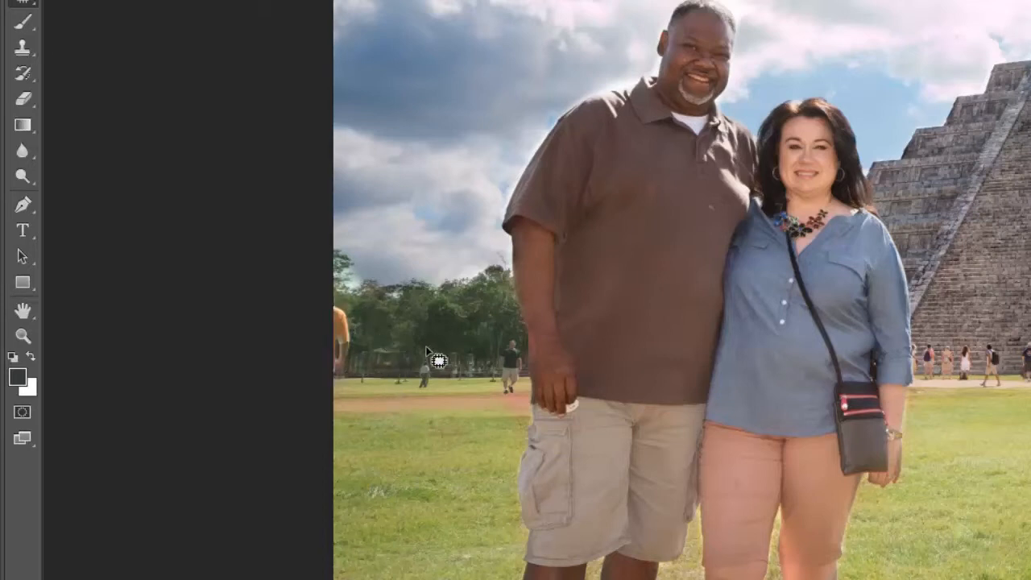
Step: Remove the person in the orange shirt at the photo's left edge by cloning the adjacent trees over them with the Clone Stamp
{"action": "left_click", "coordinate": [27, 50]}
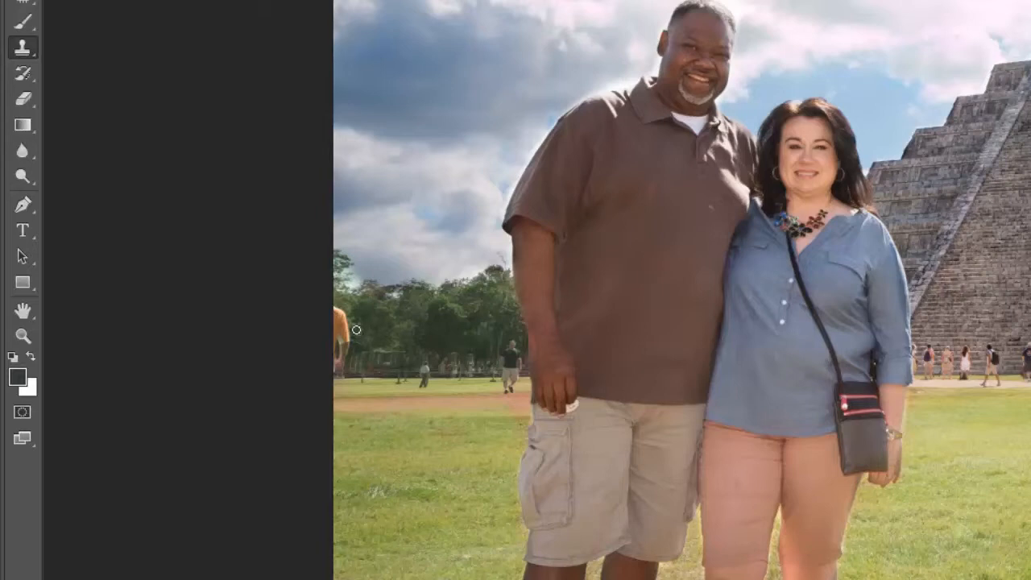
{"action": "mouse_move", "coordinate": [351, 337]}
{"action": "left_mouse_down"}
{"action": "mouse_move", "coordinate": [340, 310]}
{"action": "mouse_move", "coordinate": [337, 361]}
{"action": "mouse_move", "coordinate": [348, 361]}
{"action": "mouse_move", "coordinate": [338, 365]}
{"action": "mouse_move", "coordinate": [336, 337]}
{"action": "left_mouse_up"}
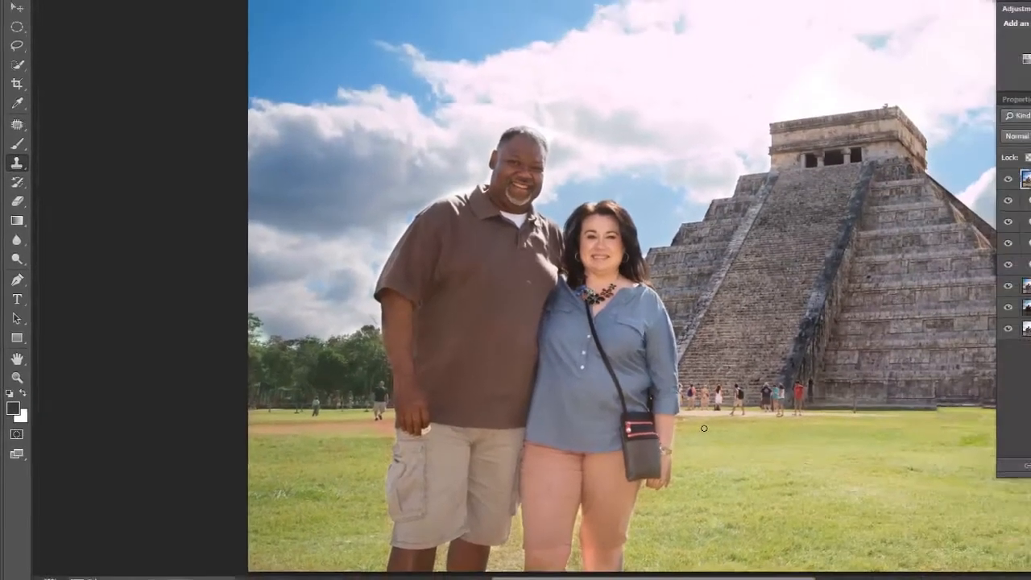
{"action": "key", "text": "z"}
{"action": "left_click", "coordinate": [940, 426], "text": "alt"}
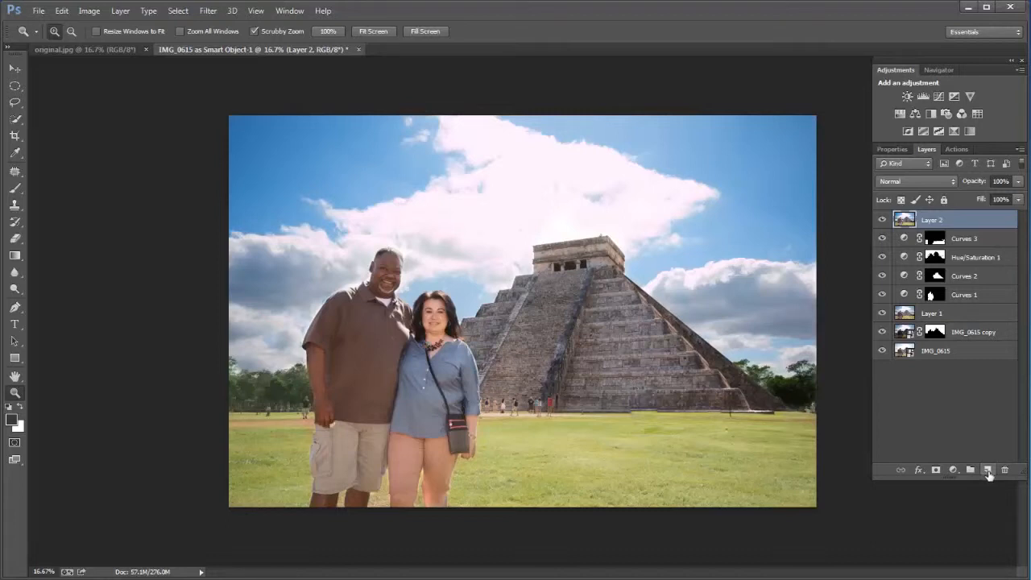
Step: Create a new empty layer above Layer 2
{"action": "left_click", "coordinate": [987, 470]}
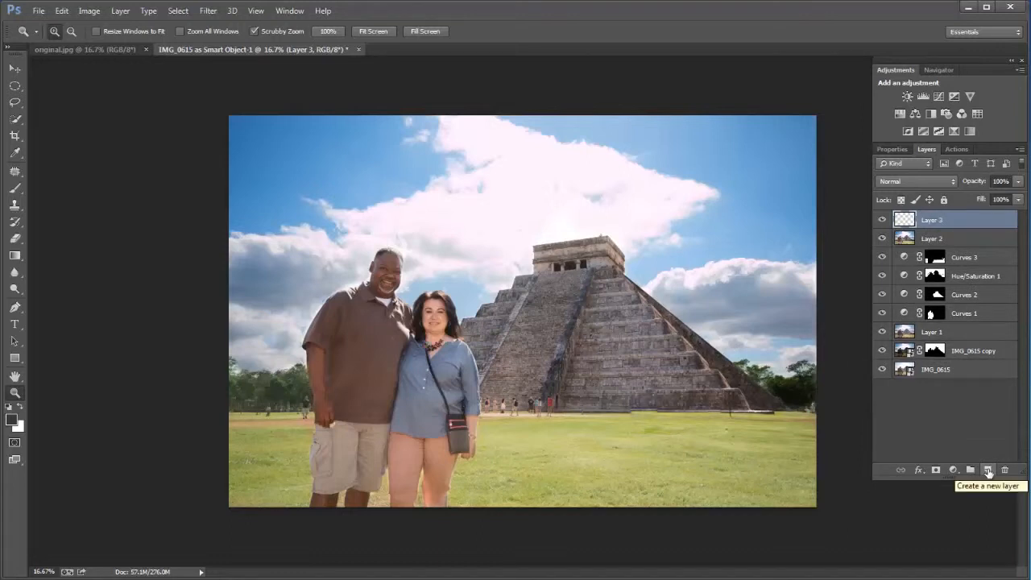
Step: Abandon the foreground color change and undo the creation of the empty layer above Layer 2
{"action": "left_click", "coordinate": [14, 420]}
{"action": "type", "text": "000000"}
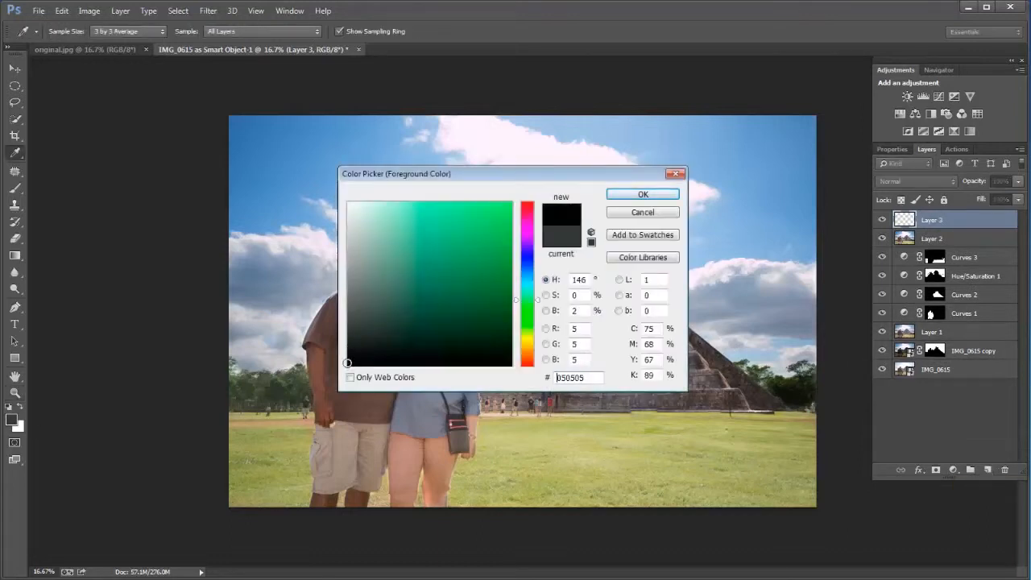
{"action": "left_click", "coordinate": [640, 213]}
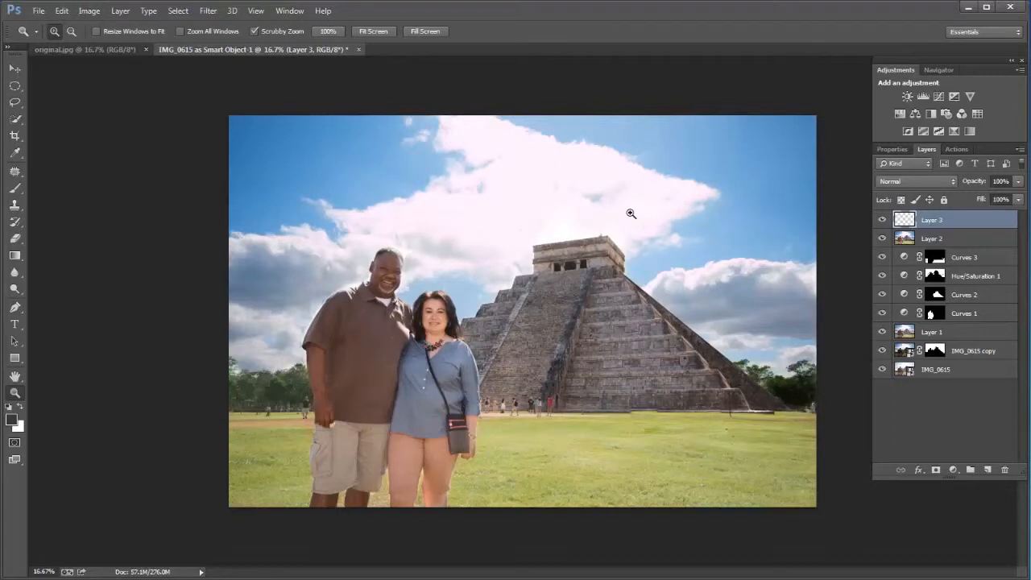
{"action": "key", "text": "ctrl+z"}
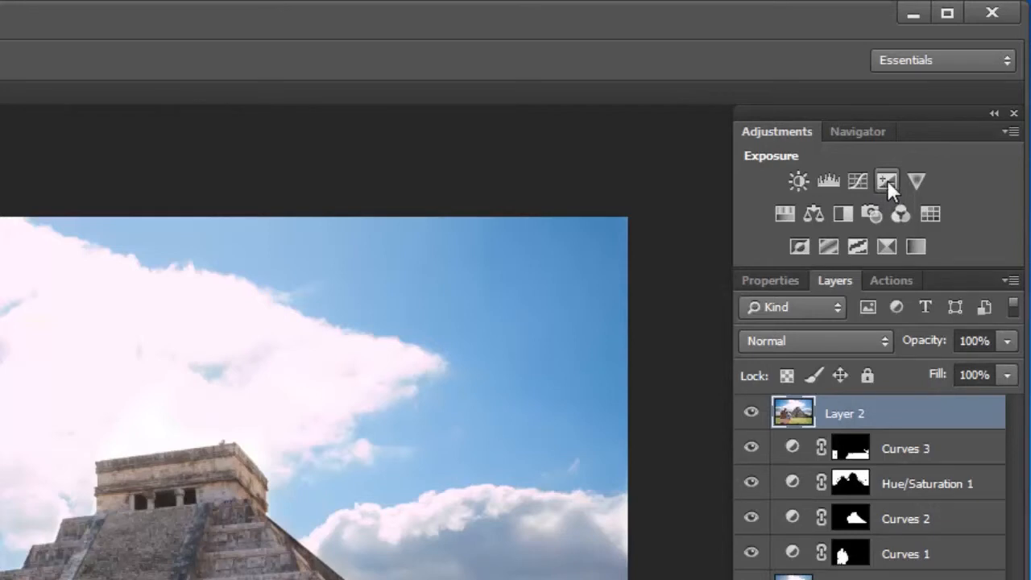
Step: Add an Exposure adjustment layer above Layer 2 and darken the photo with an exposure of about -1.08
{"action": "left_click", "coordinate": [885, 181]}
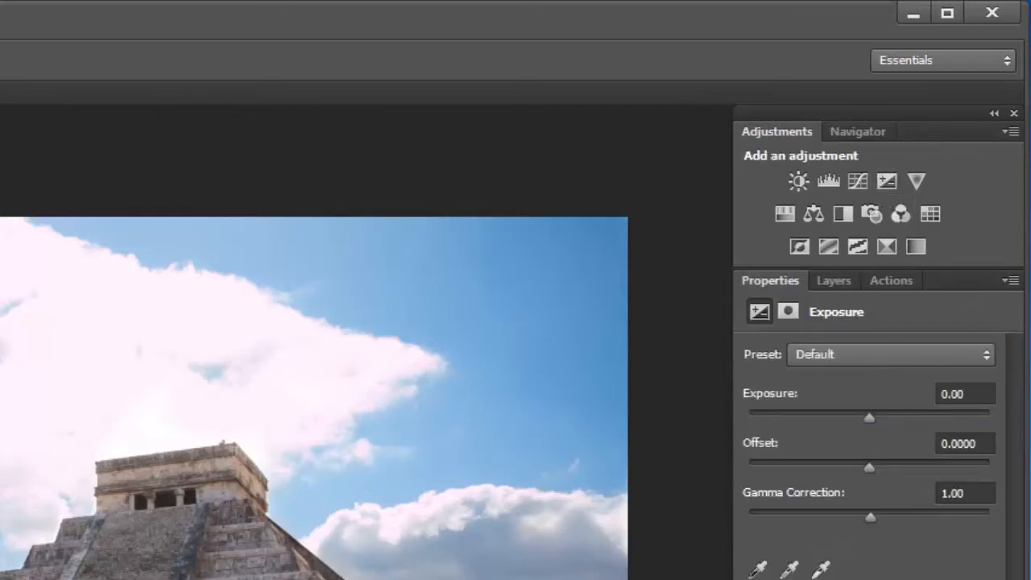
{"action": "left_click_drag", "start_coordinate": [869, 419], "coordinate": [859, 425]}
{"action": "left_click_drag", "start_coordinate": [939, 221], "coordinate": [934, 222]}
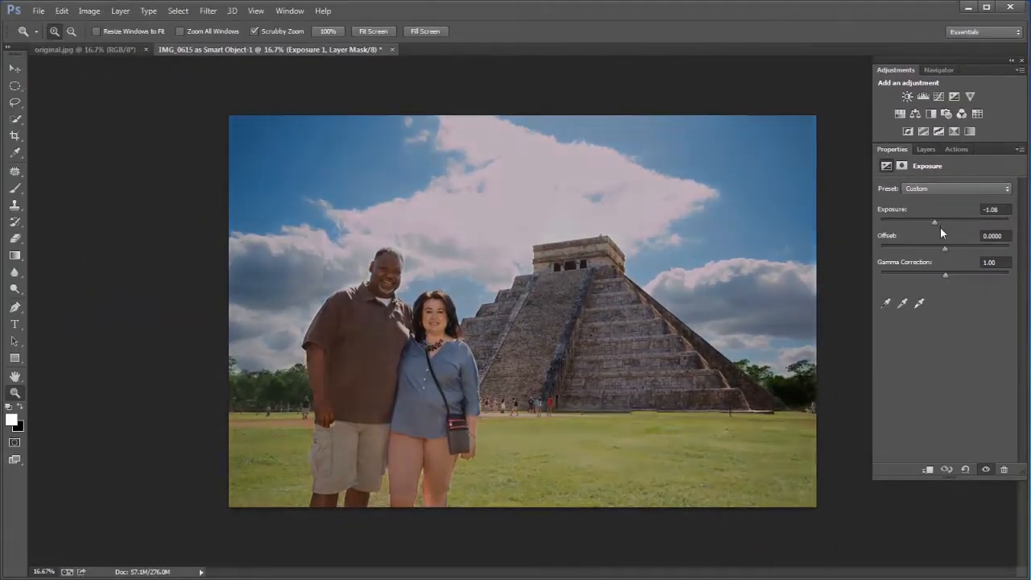
{"action": "left_click", "coordinate": [927, 148]}
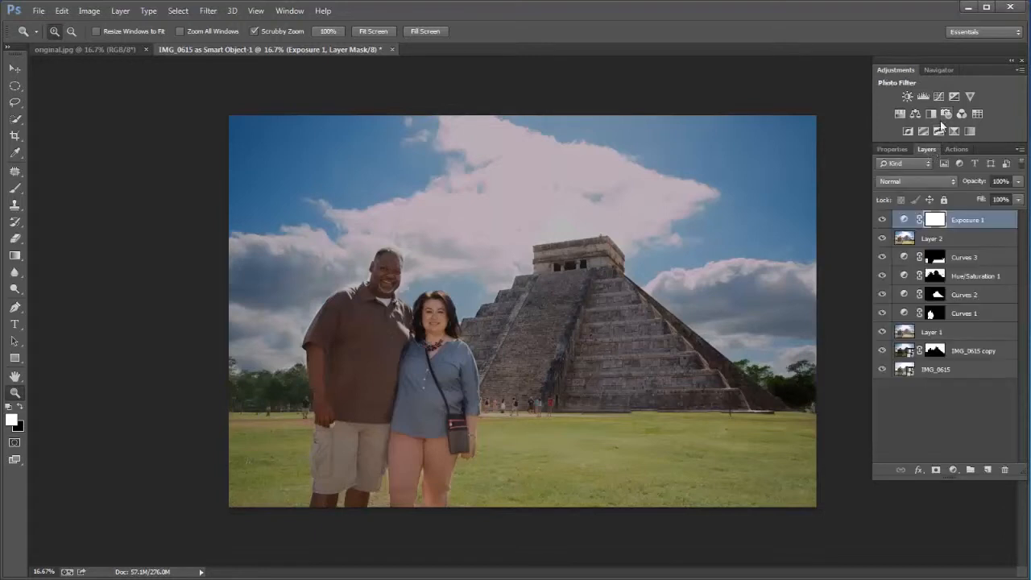
Step: Make an elliptical selection spanning nearly the whole photo and feather its edge heavily with Refine Edge
{"action": "left_click", "coordinate": [15, 85]}
{"action": "left_click_drag", "start_coordinate": [272, 145], "coordinate": [810, 504]}
{"action": "key", "text": "space"}
{"action": "key", "text": "space"}
{"action": "key", "text": "space"}
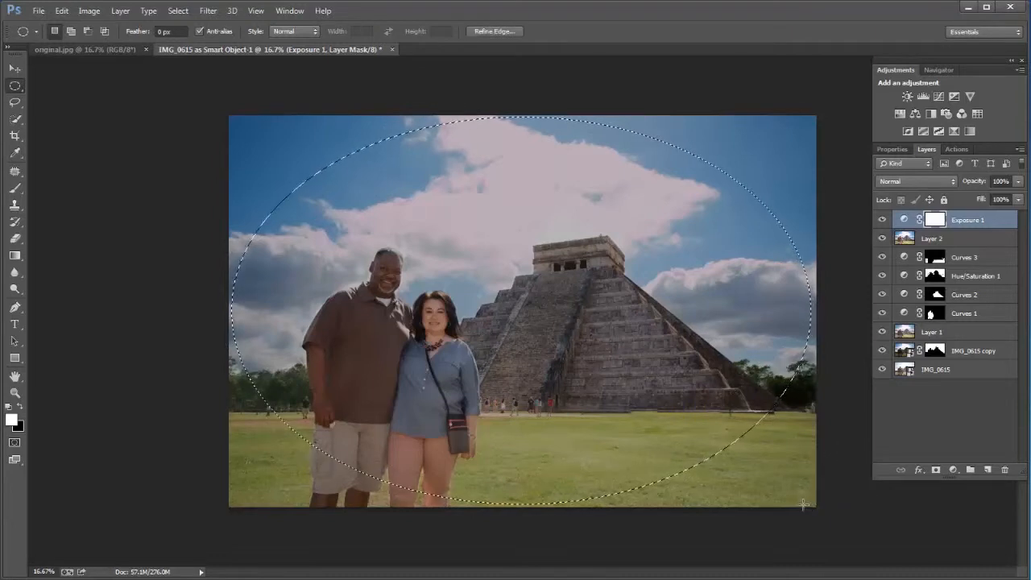
{"action": "left_click", "coordinate": [494, 31]}
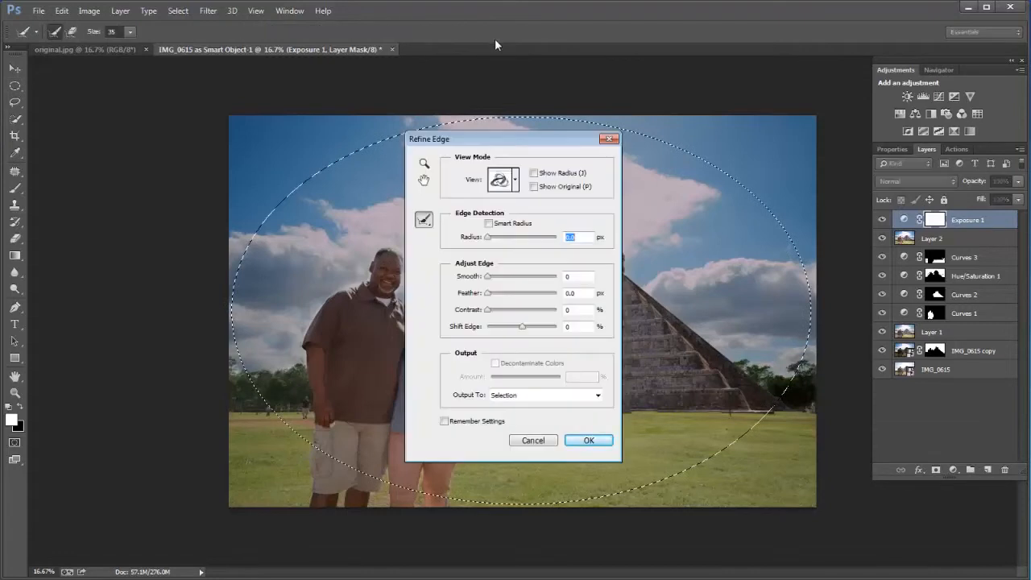
{"action": "left_click_drag", "start_coordinate": [488, 294], "coordinate": [549, 290]}
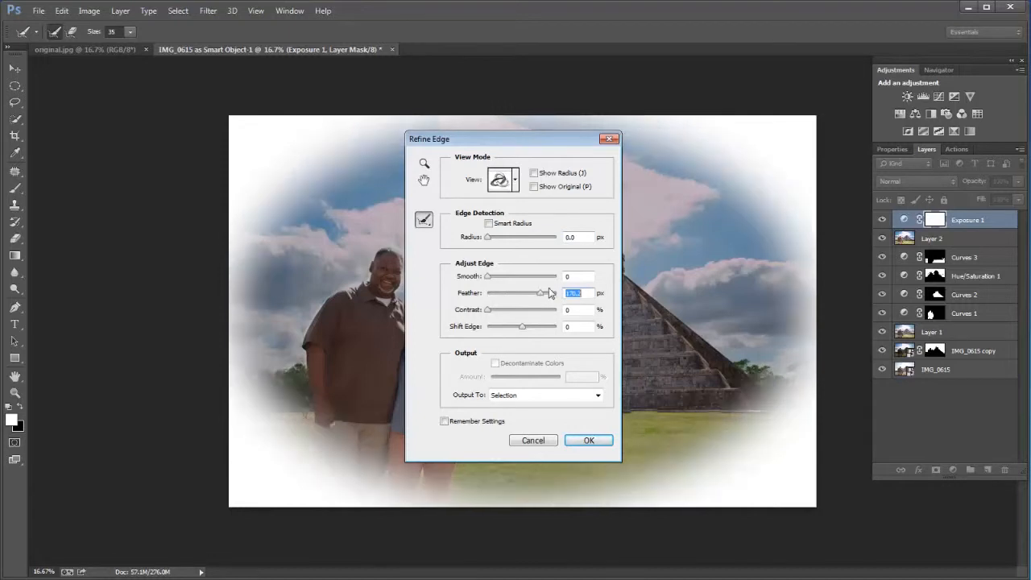
{"action": "left_click", "coordinate": [580, 440]}
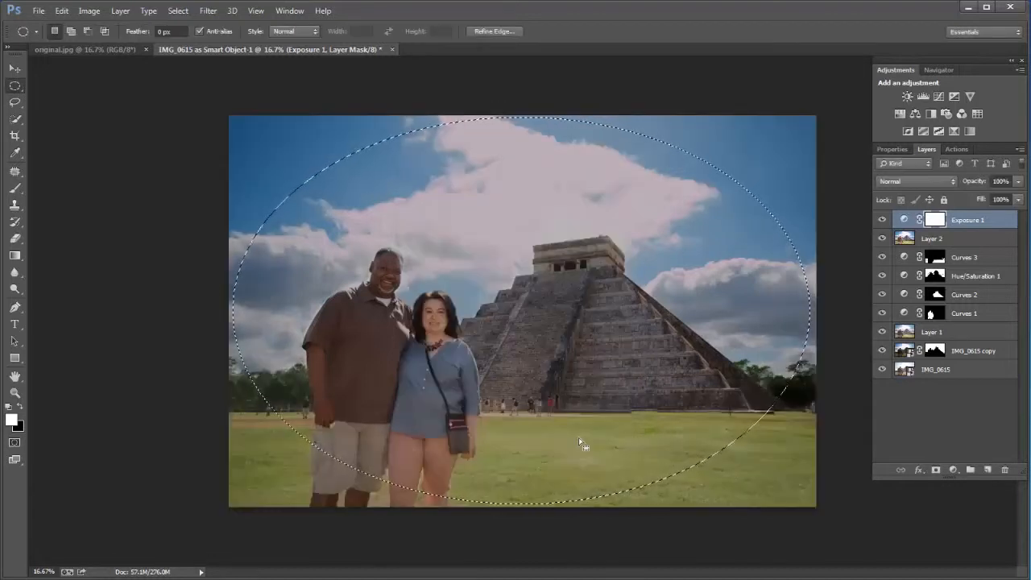
Step: Clear the selected center from the Exposure layer's mask, deselect, and lower the layer's opacity to 19%
{"action": "key", "text": "Delete"}
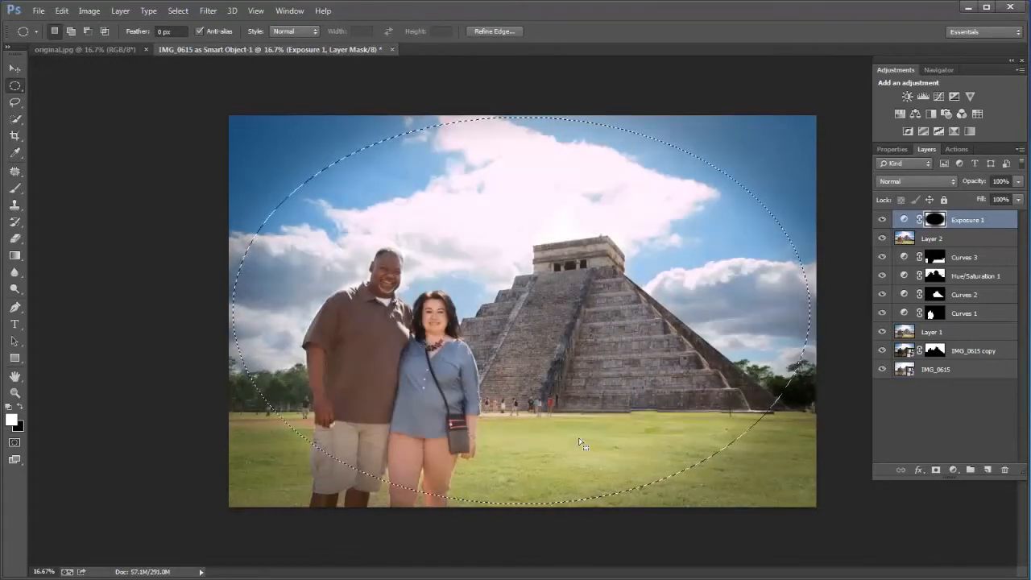
{"action": "key", "text": "ctrl+d"}
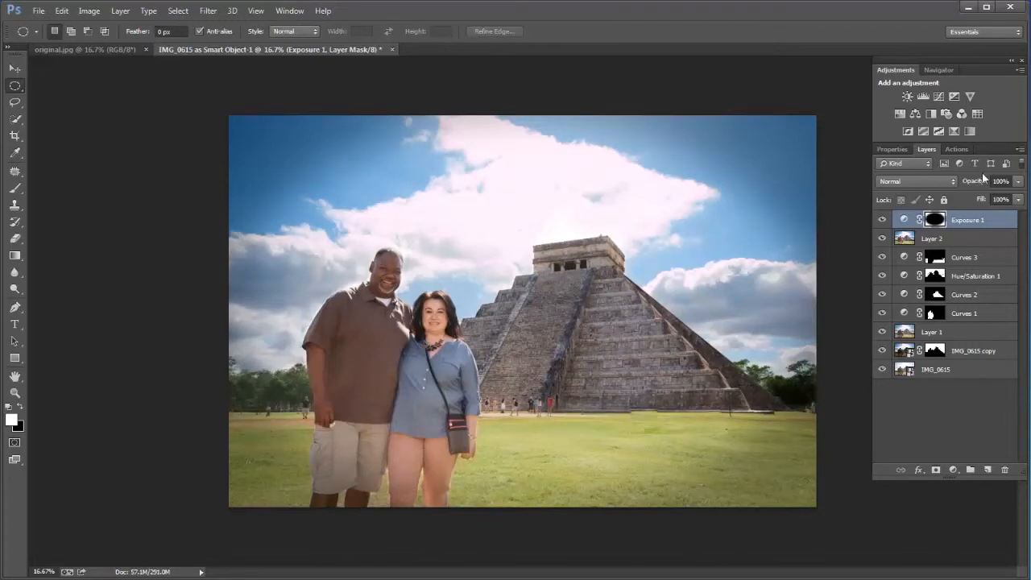
{"action": "left_click_drag", "start_coordinate": [975, 184], "coordinate": [863, 176]}
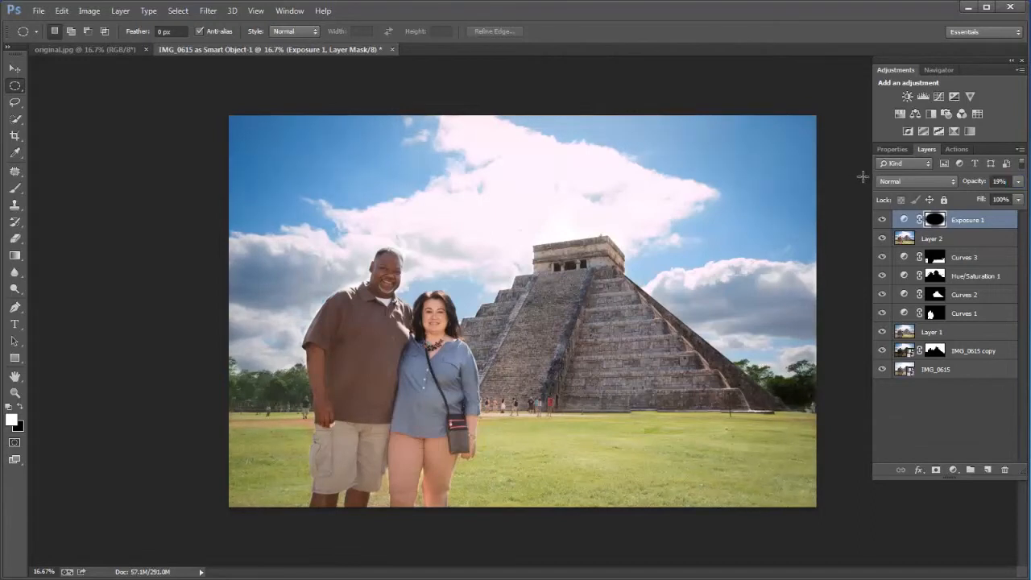
Step: Compare the photo with and without the Exposure vignette by toggling that layer's visibility, leaving it shown
{"action": "left_click", "coordinate": [881, 221]}
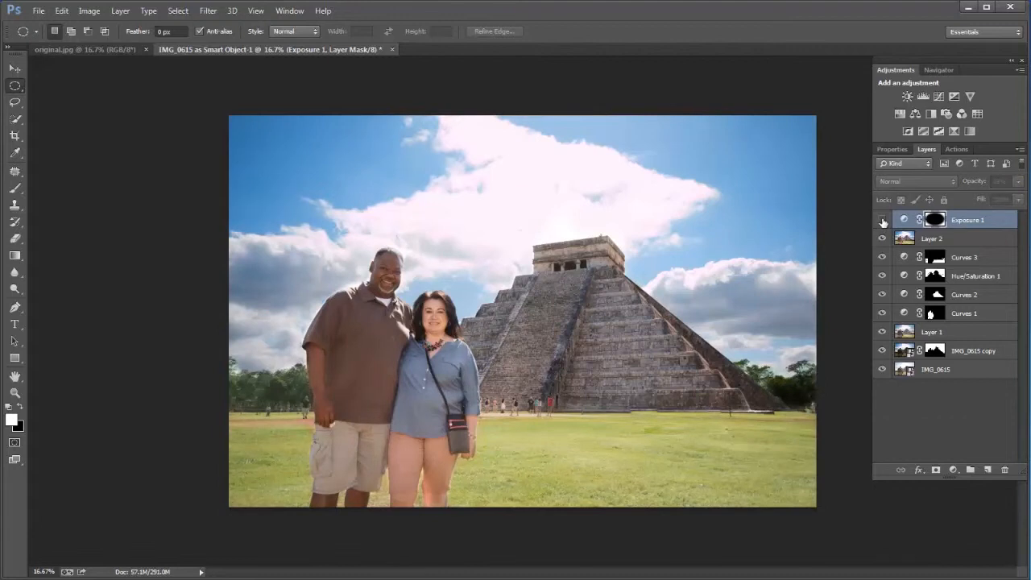
{"action": "left_click", "coordinate": [882, 222]}
{"action": "left_click", "coordinate": [882, 222]}
{"action": "left_click", "coordinate": [882, 222]}
{"action": "left_click", "coordinate": [882, 223]}
{"action": "left_click", "coordinate": [882, 222]}
{"action": "left_click", "coordinate": [882, 223]}
{"action": "left_click", "coordinate": [882, 223]}
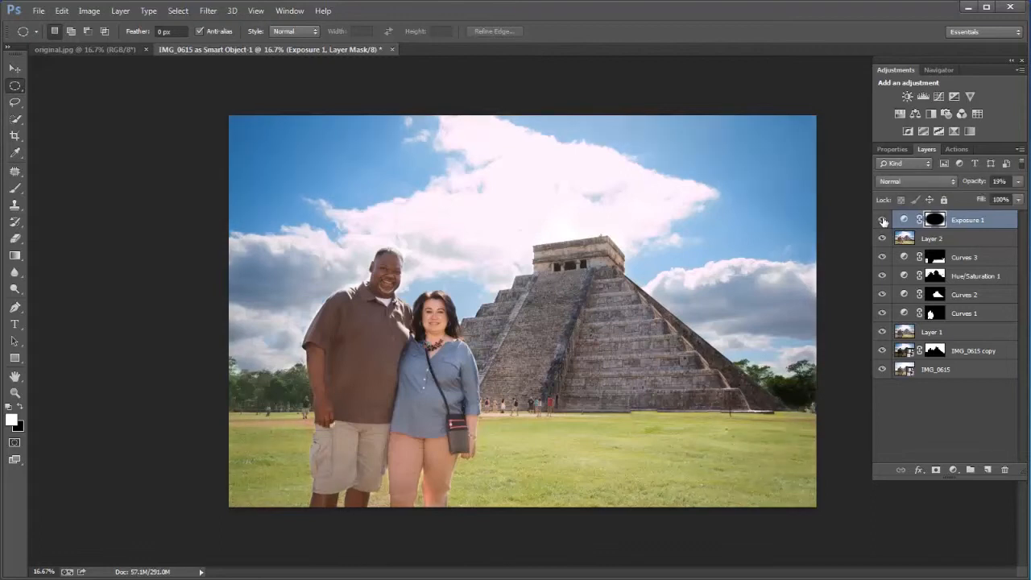